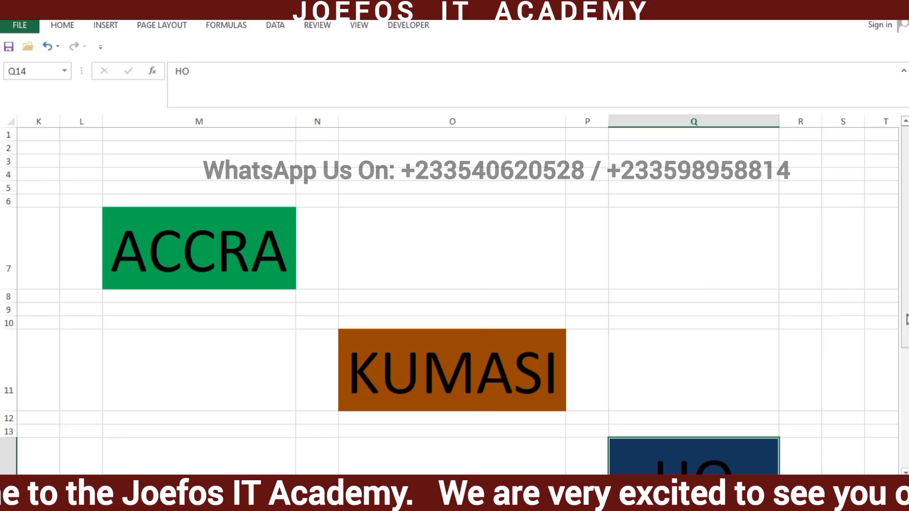
Step: Switch to the Joefos IT Services Academy YouTube channel and look through its created playlists
mouse_move(906, 319)
left_mouse_down()
mouse_move(906, 440)
mouse_move(906, 336)
left_mouse_up()
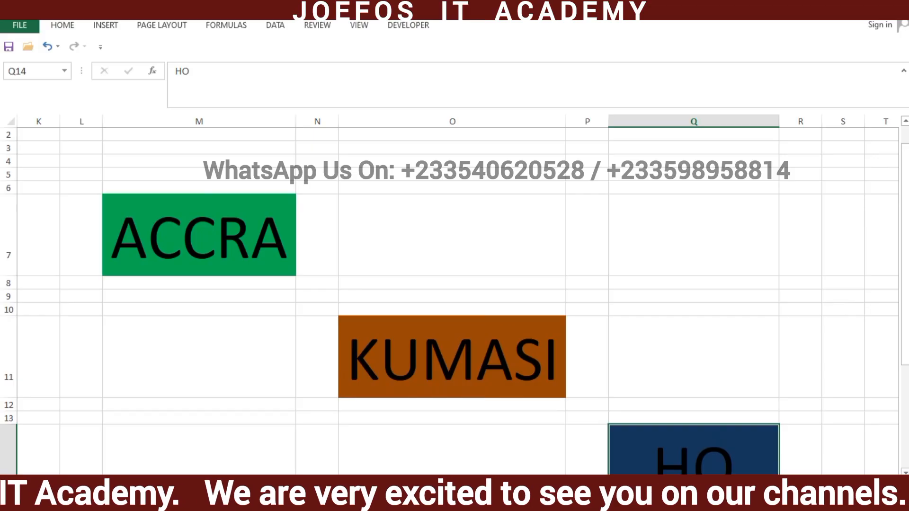
left_click(344, 323)
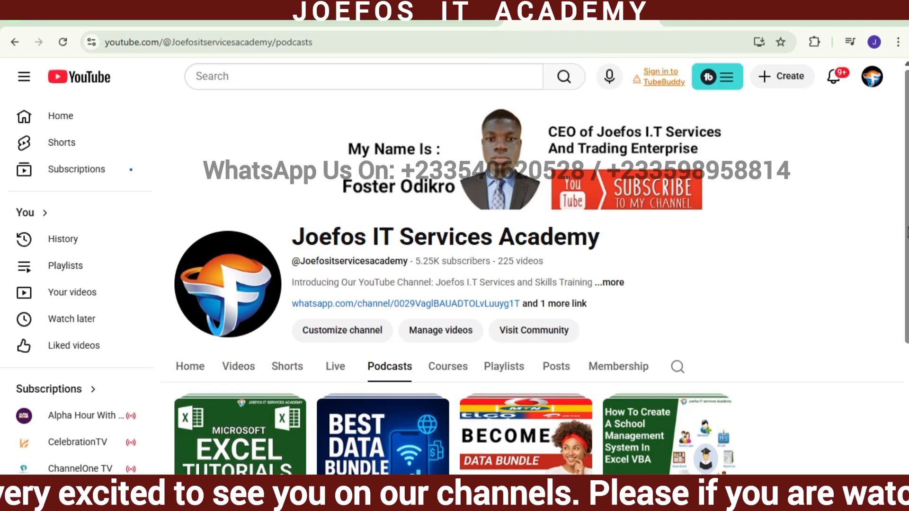
scroll(535, 263, "down", 1)
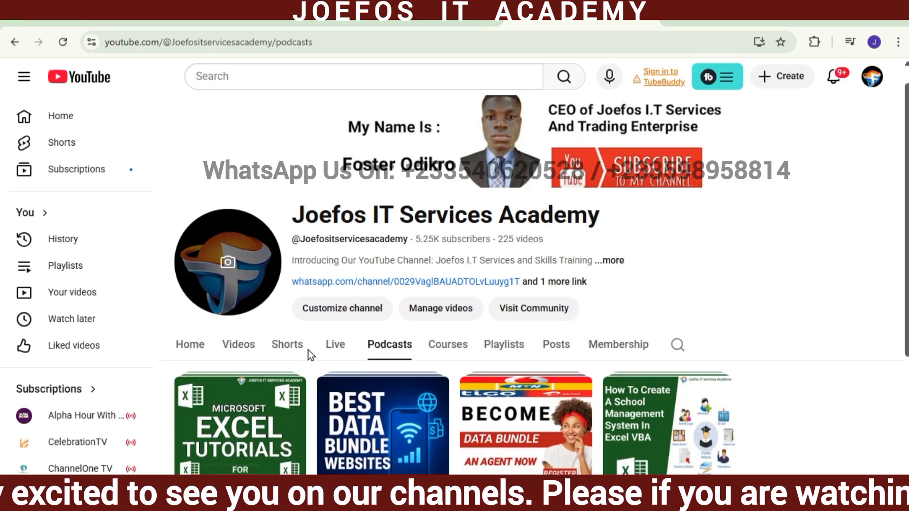
left_click(251, 354)
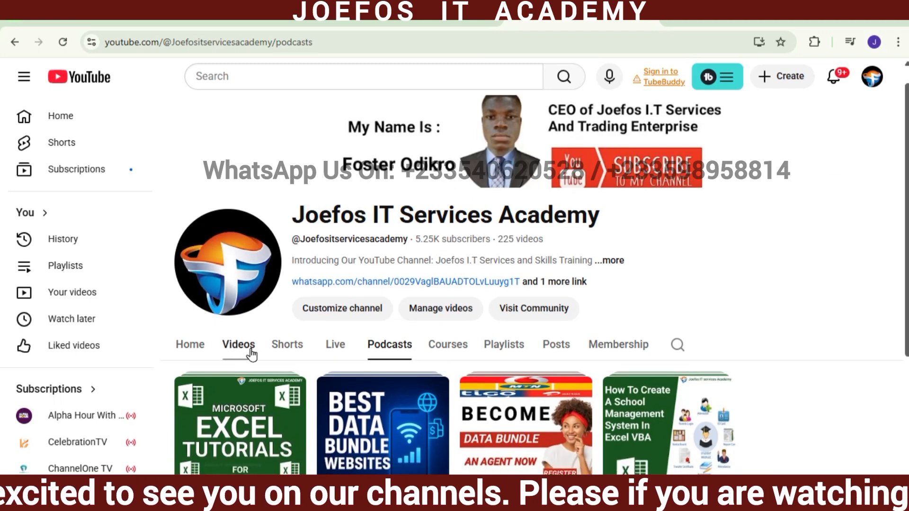
left_click(505, 354)
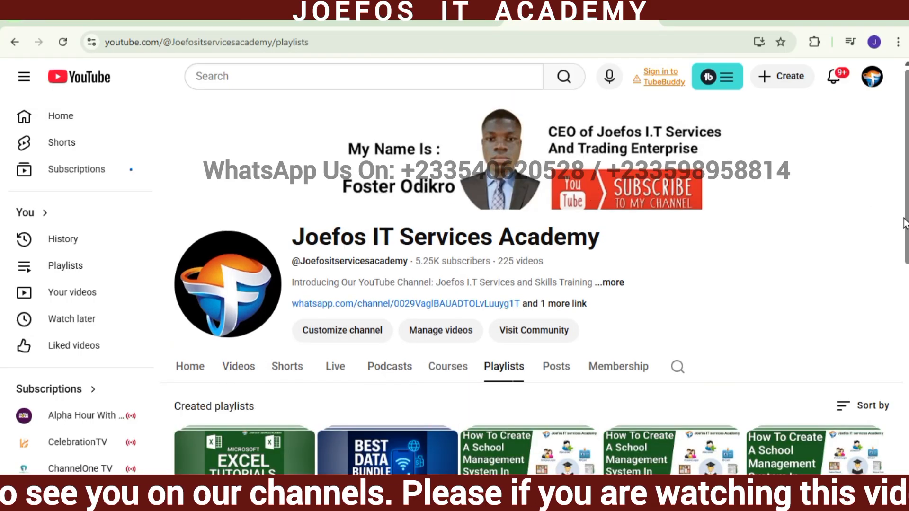
scroll(907, 226, "down", 3)
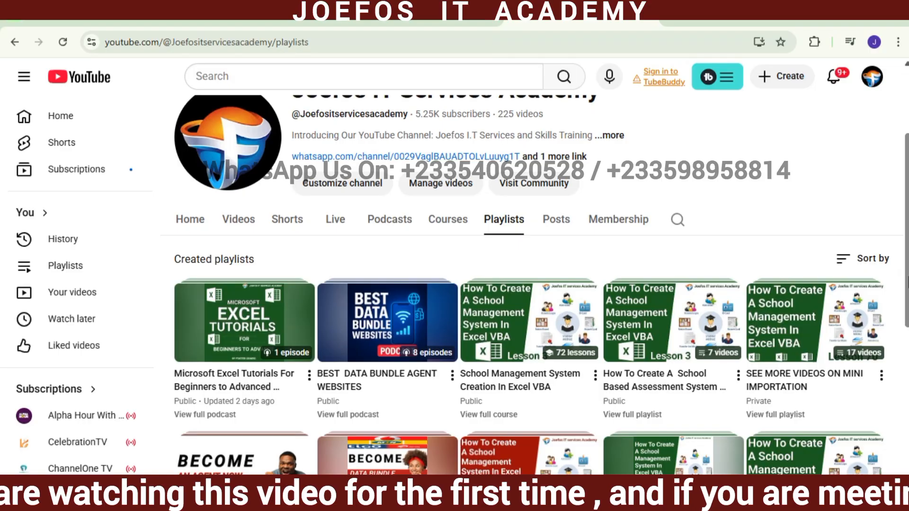
scroll(535, 274, "down", 7)
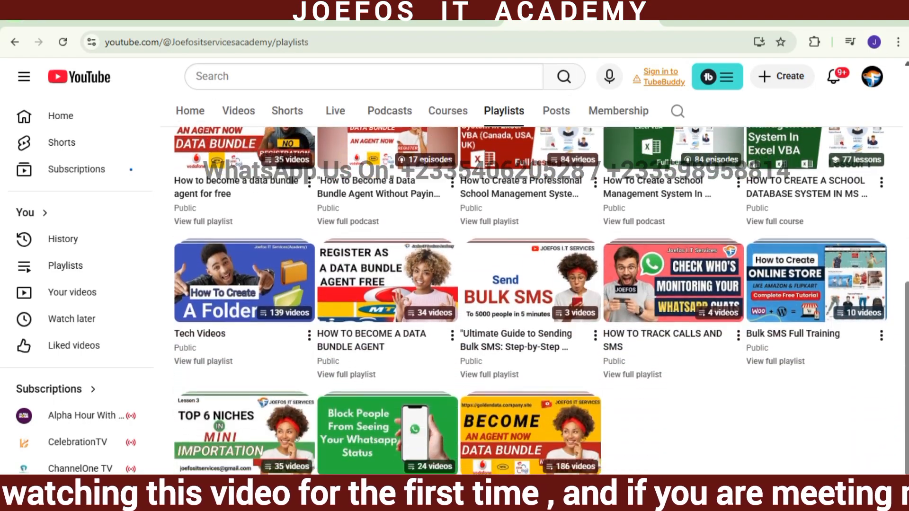
left_click_drag(907, 416, 907, 438)
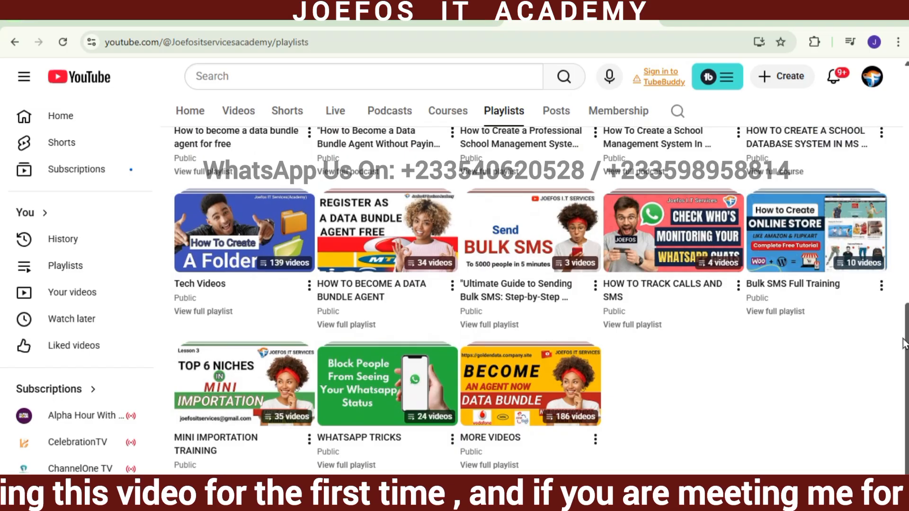
scroll(681, 341, "up", 1)
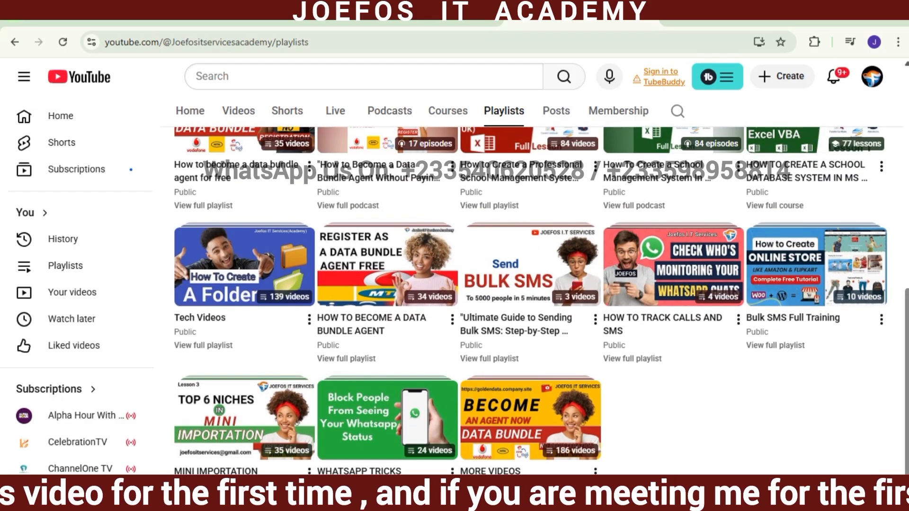
scroll(907, 334, "up", 10)
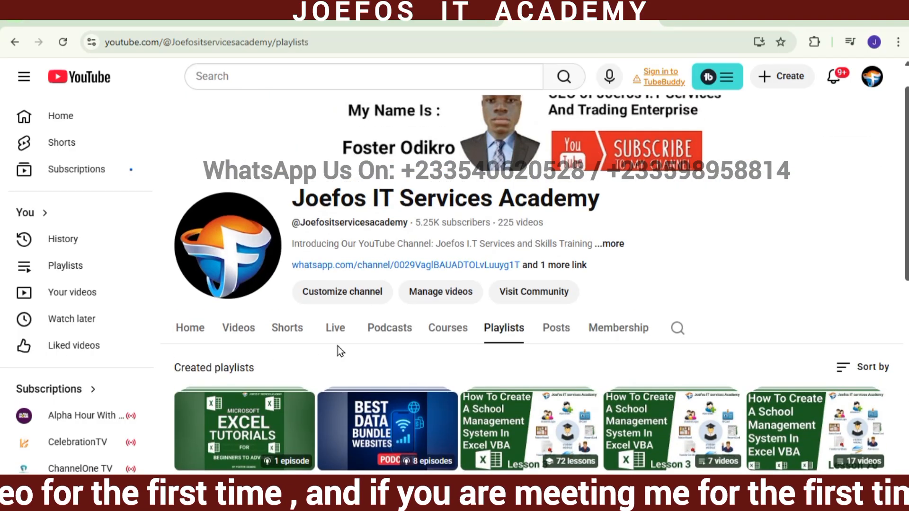
Step: Review the channel's podcasts and switch back to the Excel worksheet with the city cells
left_click(379, 330)
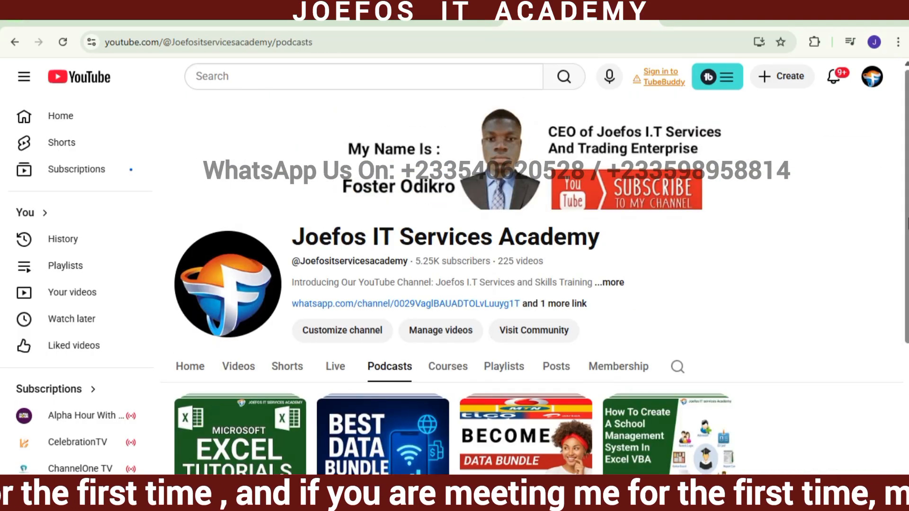
scroll(503, 377, "down", 3)
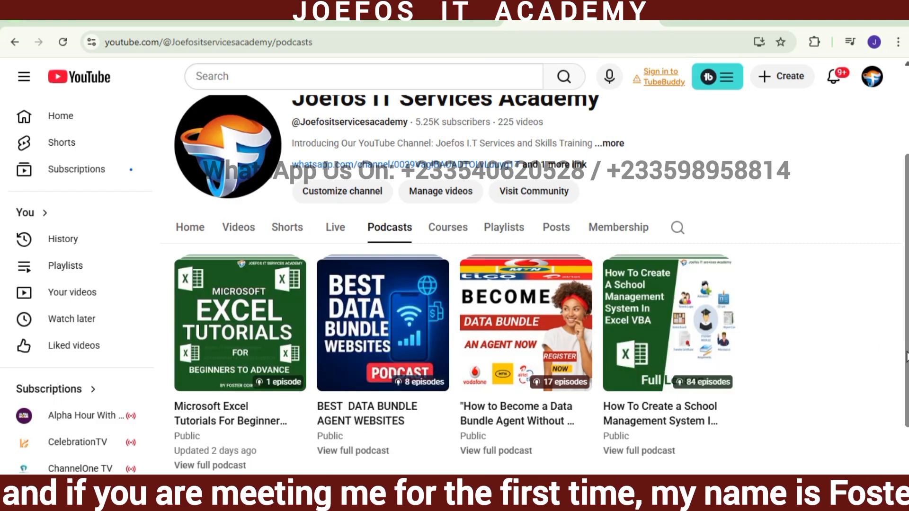
scroll(907, 358, "up", 3)
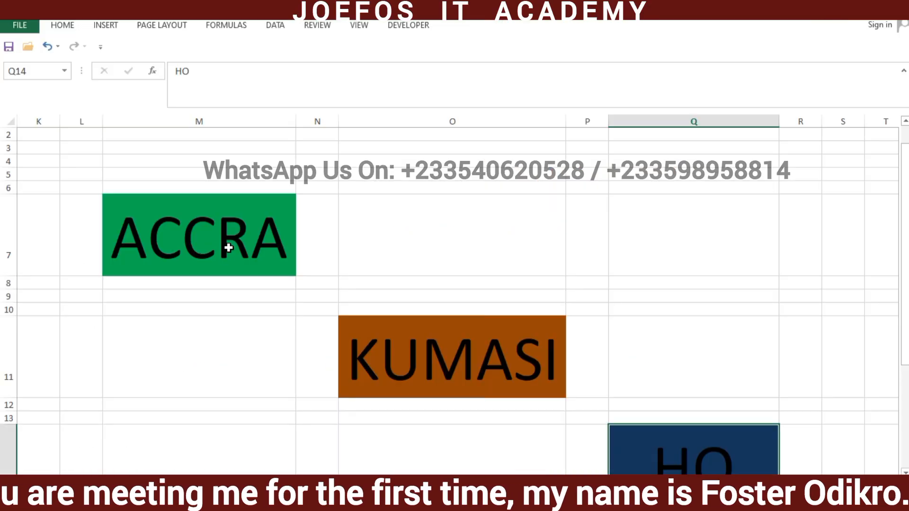
left_click(228, 247)
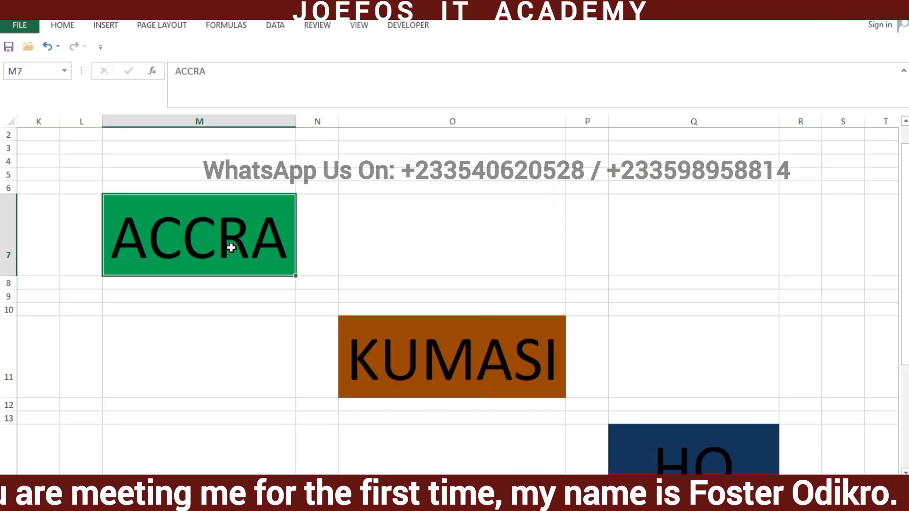
left_click(398, 376)
left_click(689, 433)
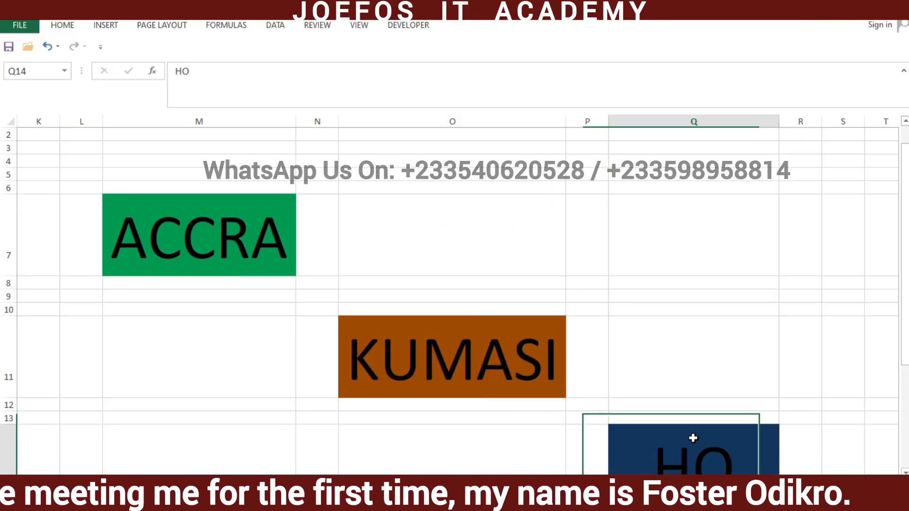
left_click_drag(905, 319, 899, 273)
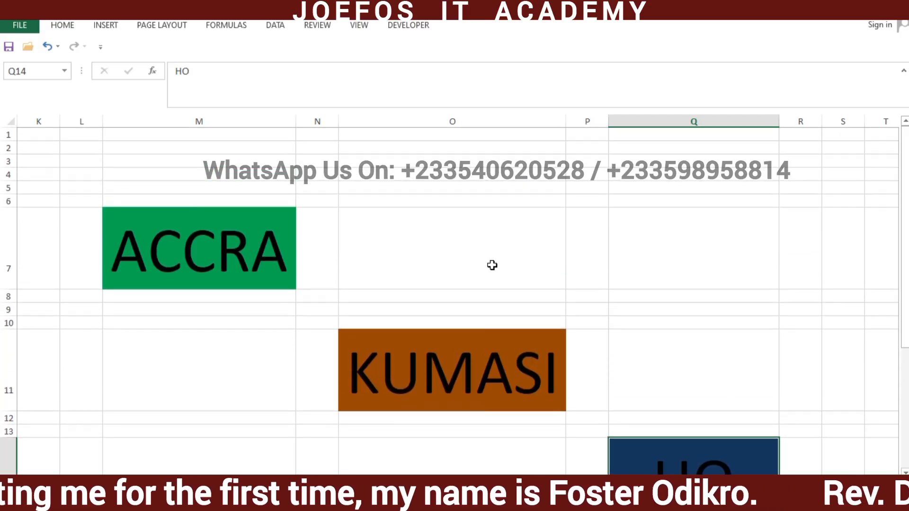
Step: Reduce the font size of the ACCRA cell M7 to 28
left_click(191, 223)
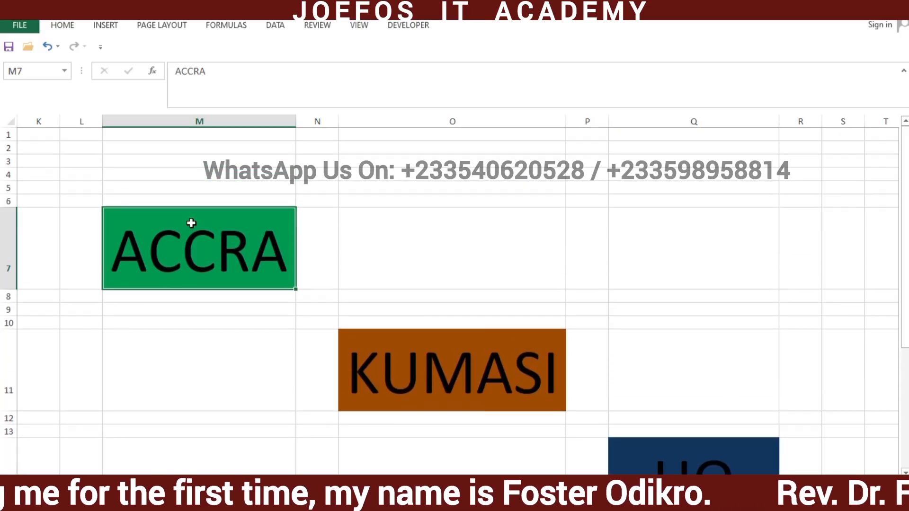
left_click(61, 25)
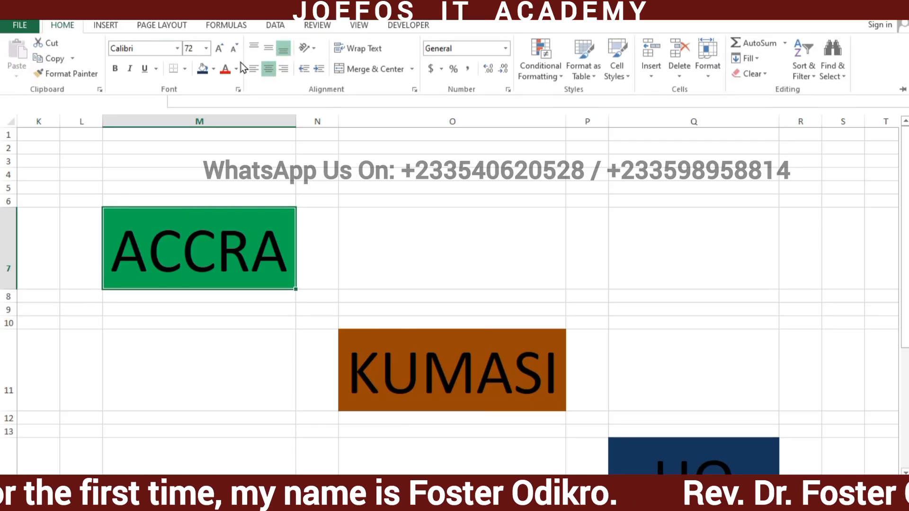
left_click(236, 49)
left_click(236, 49)
left_click(236, 49)
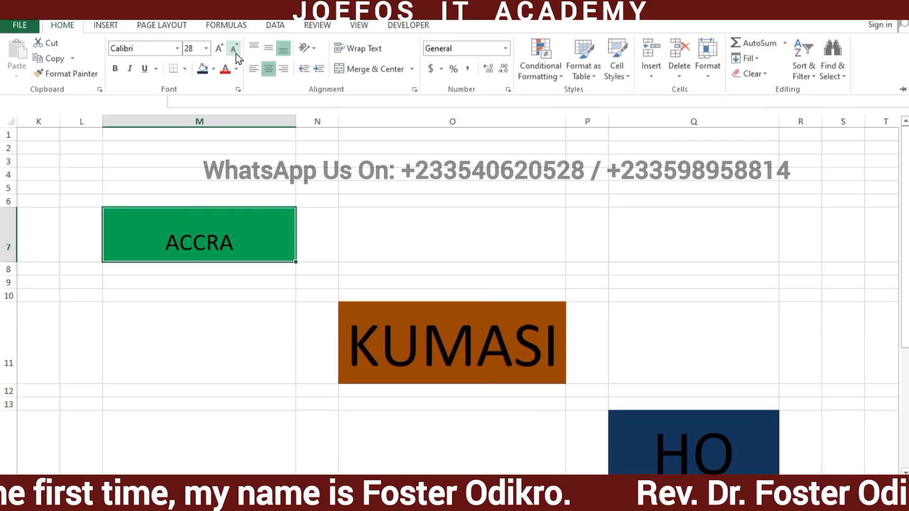
left_click(221, 53)
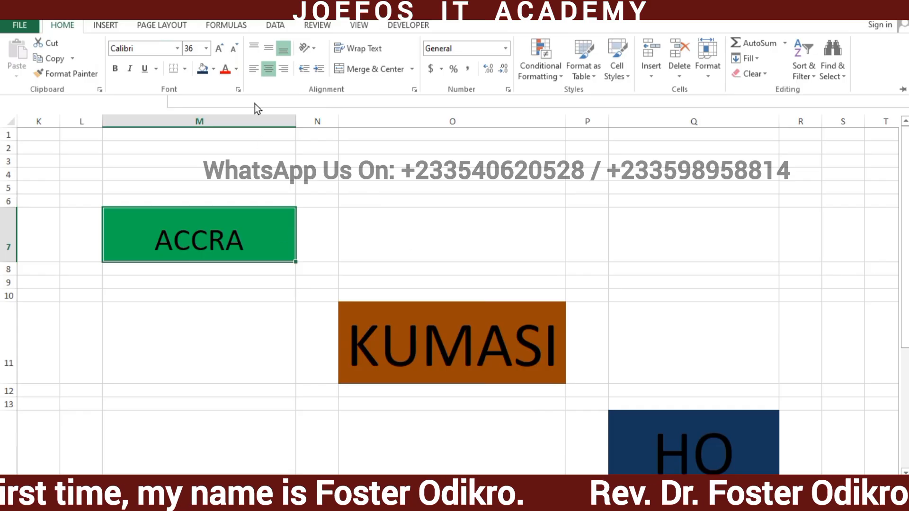
left_click(236, 51)
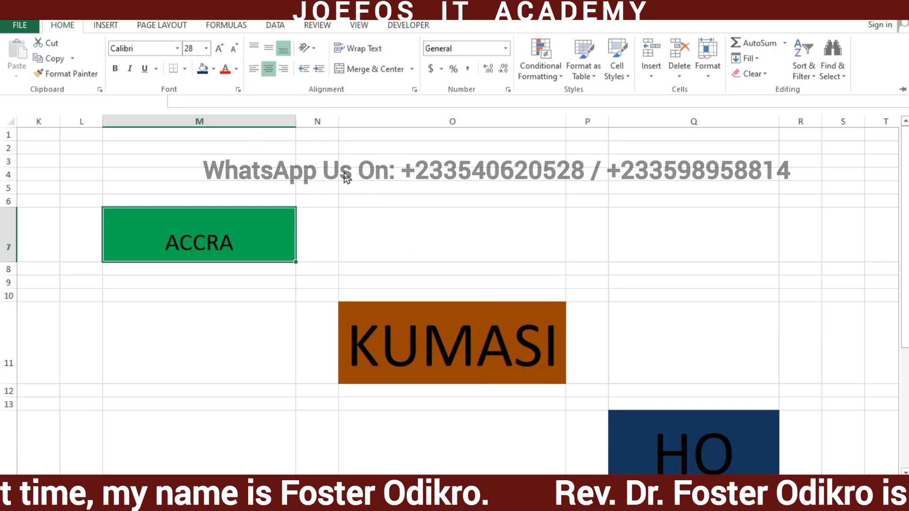
Step: Reduce the font size of the KUMASI cell O11 to 36
left_click(435, 306)
left_click(435, 306)
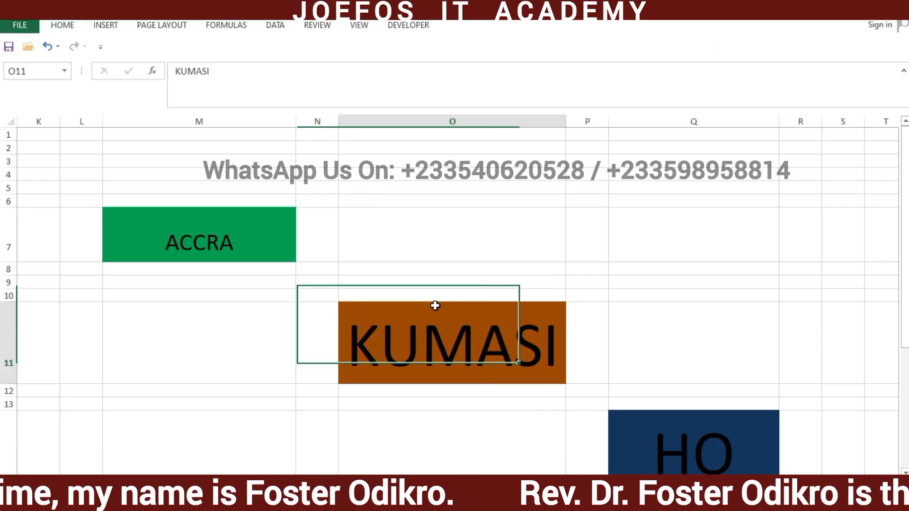
left_click(62, 24)
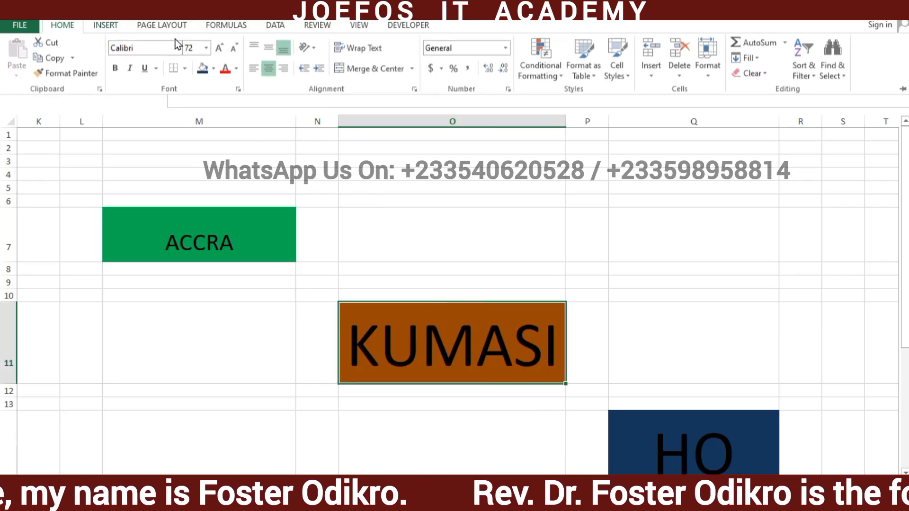
left_click(234, 50)
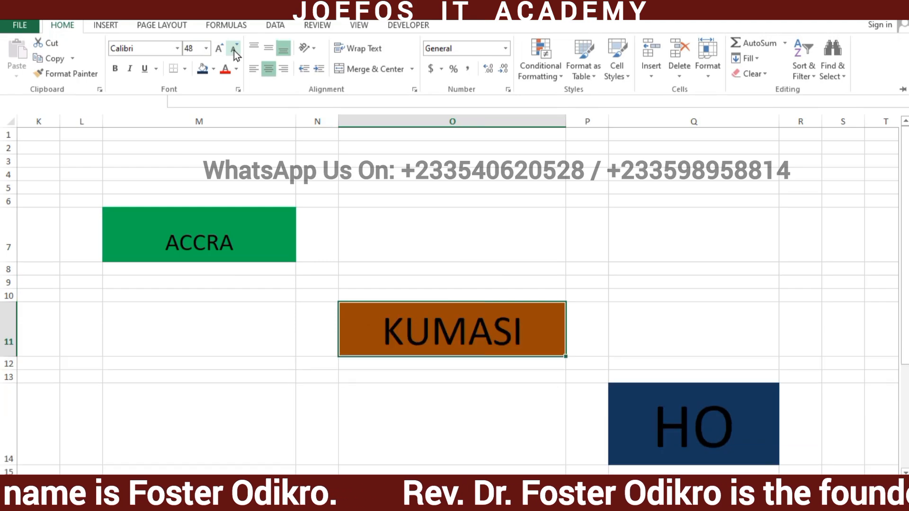
left_click(234, 50)
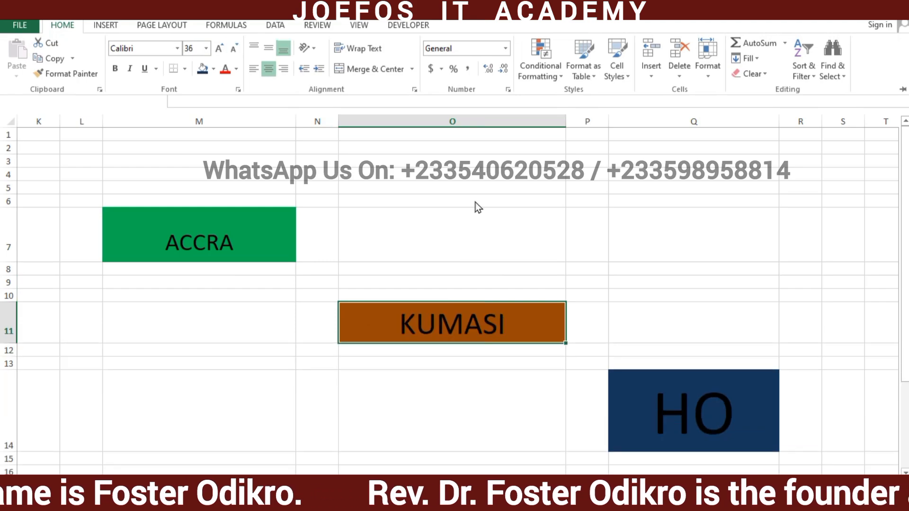
Step: Reduce the font size of the HO cell Q14 to 36
left_click(674, 419)
left_click(674, 419)
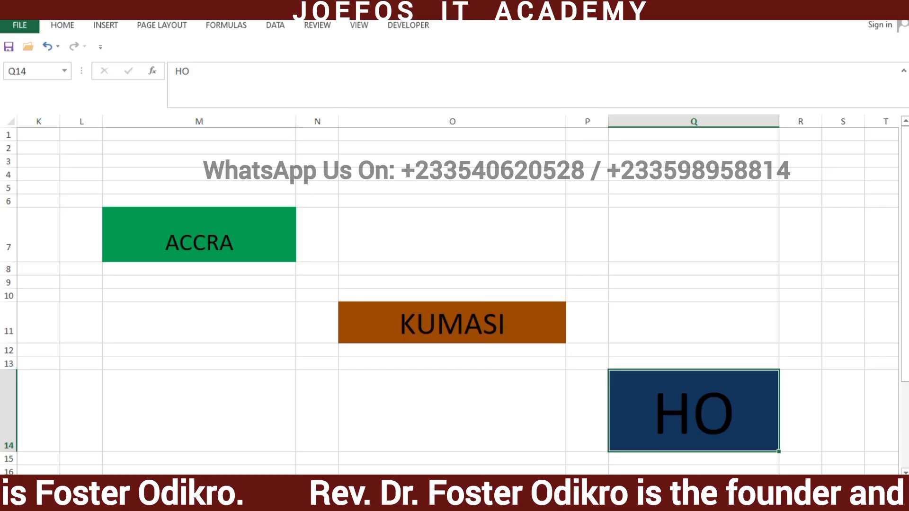
left_click(59, 28)
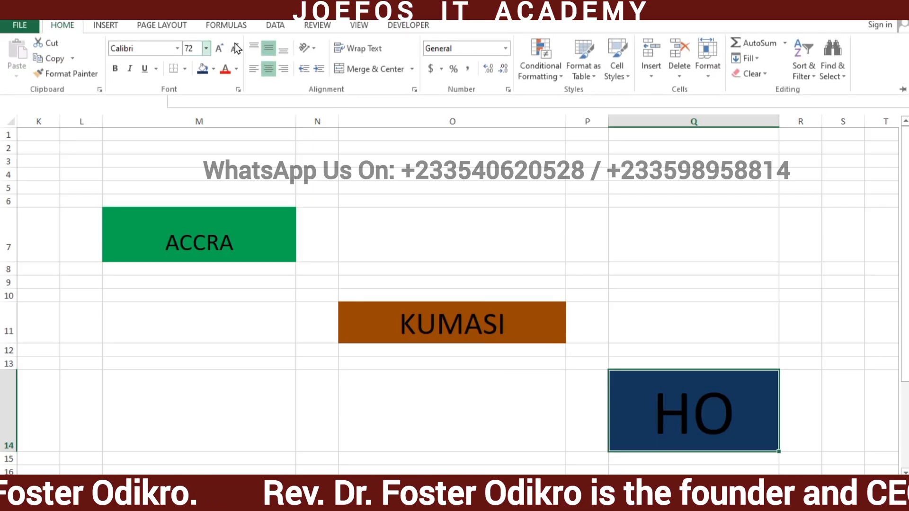
left_click(237, 50)
left_click(237, 49)
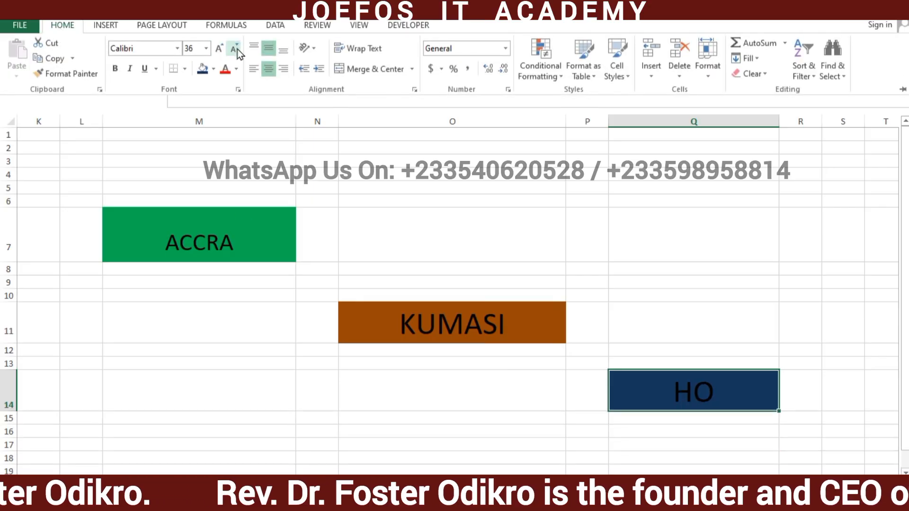
Step: Apply bottom, middle and top vertical alignment to the ACCRA cell M7 in turn, finishing with middle alignment
left_click(153, 249)
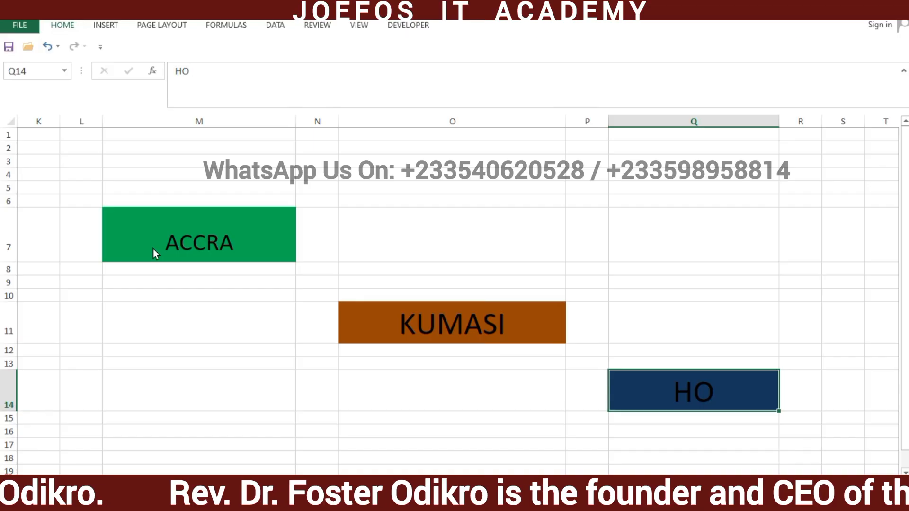
left_click(153, 248)
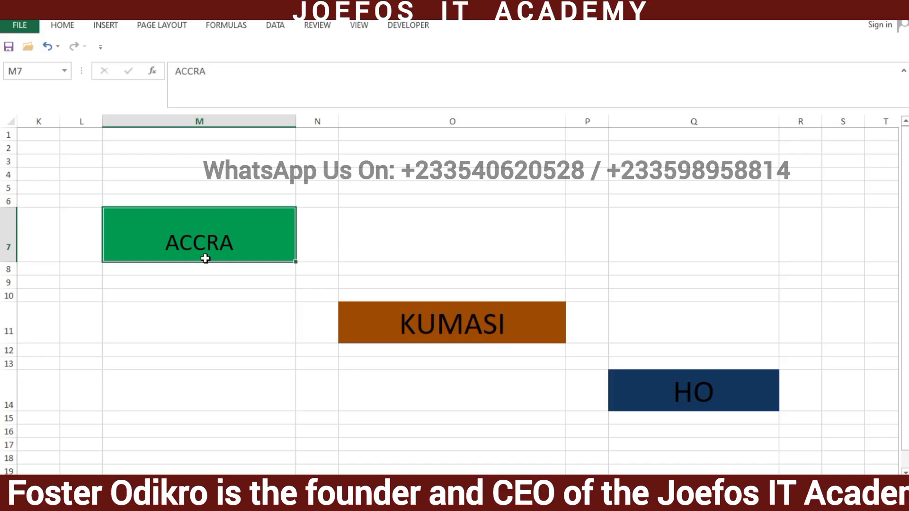
left_click(66, 27)
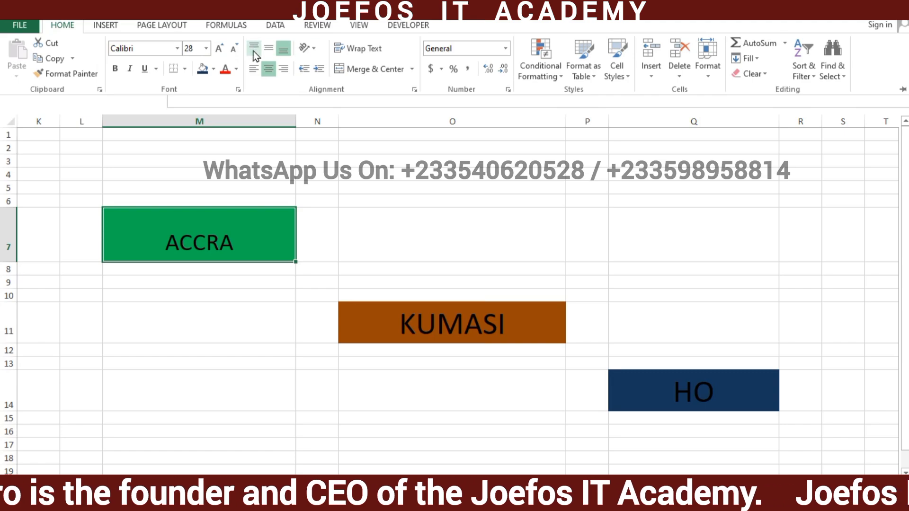
left_click(285, 48)
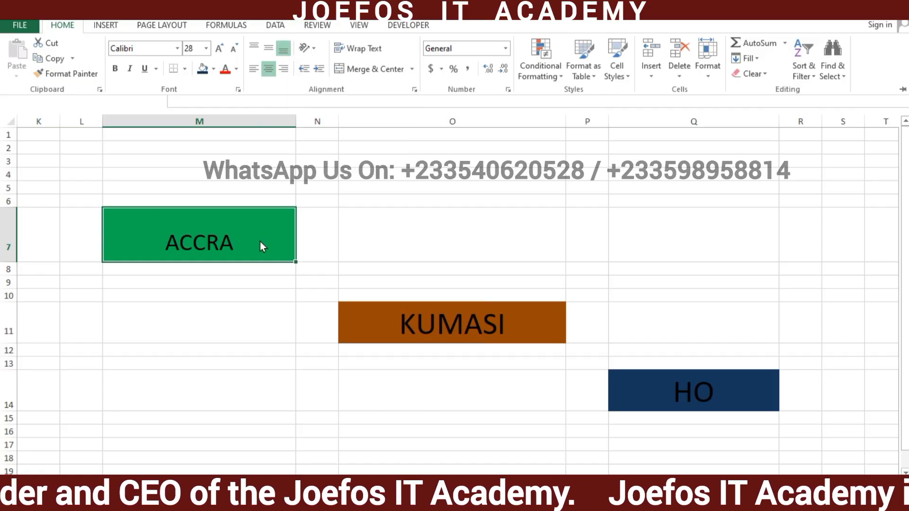
left_click(263, 48)
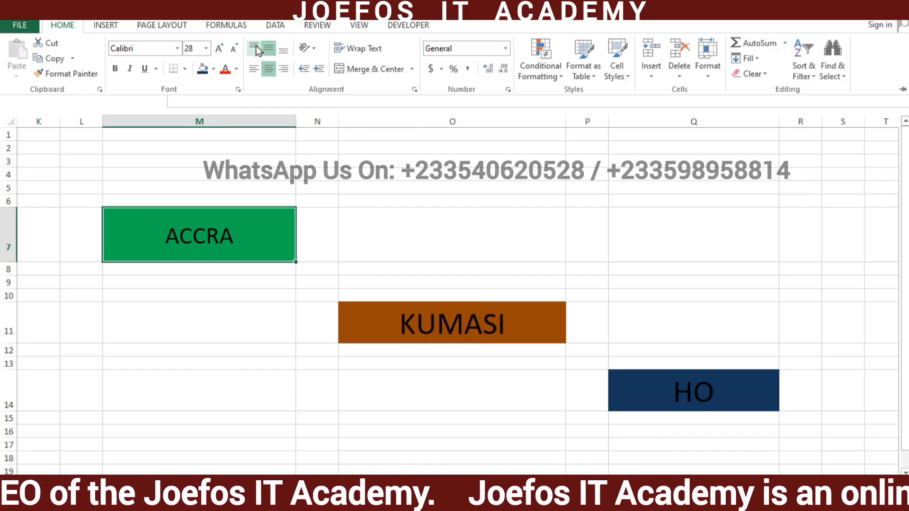
left_click(255, 48)
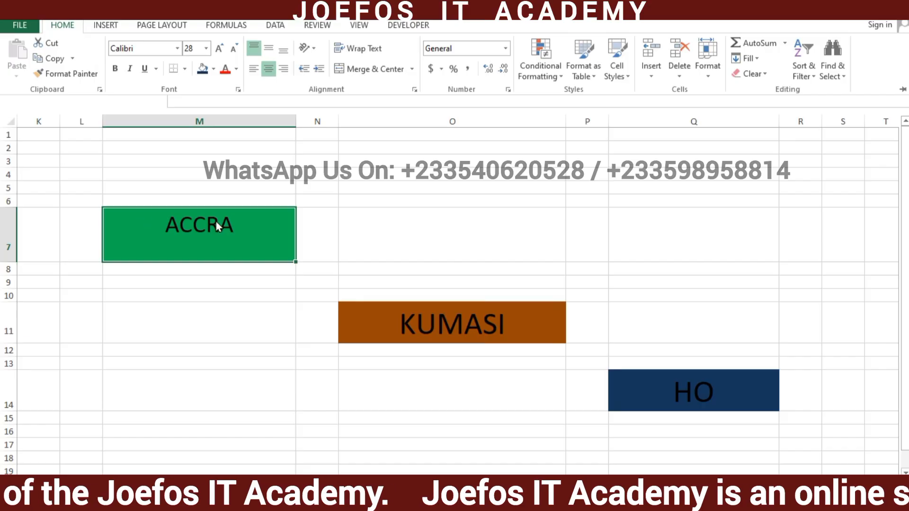
left_click(273, 49)
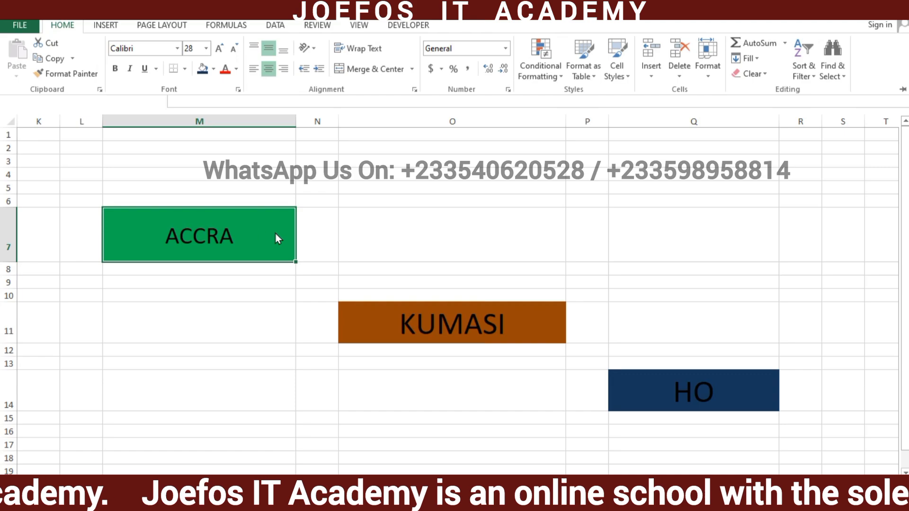
Step: Review the coloured ACCRA, KUMASI, HO and GHANA cells by selecting each in turn
left_click(388, 337)
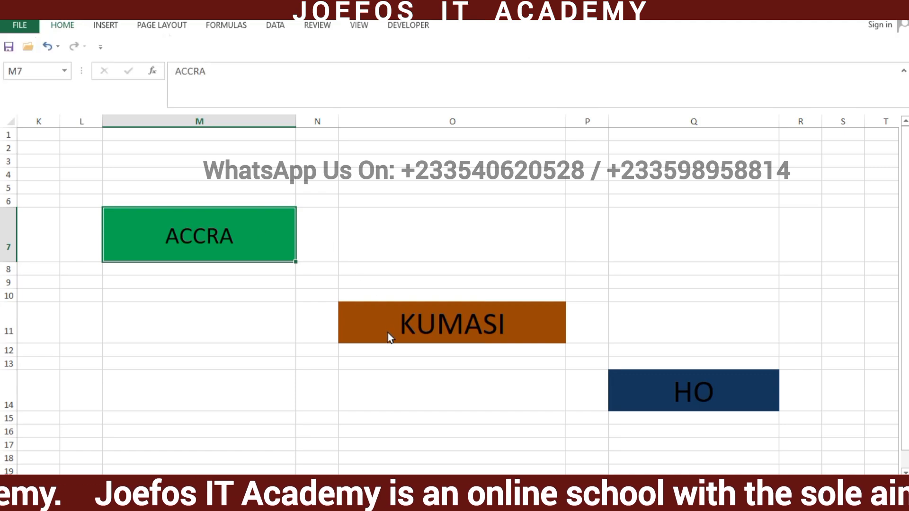
left_click(410, 265)
left_click(227, 223)
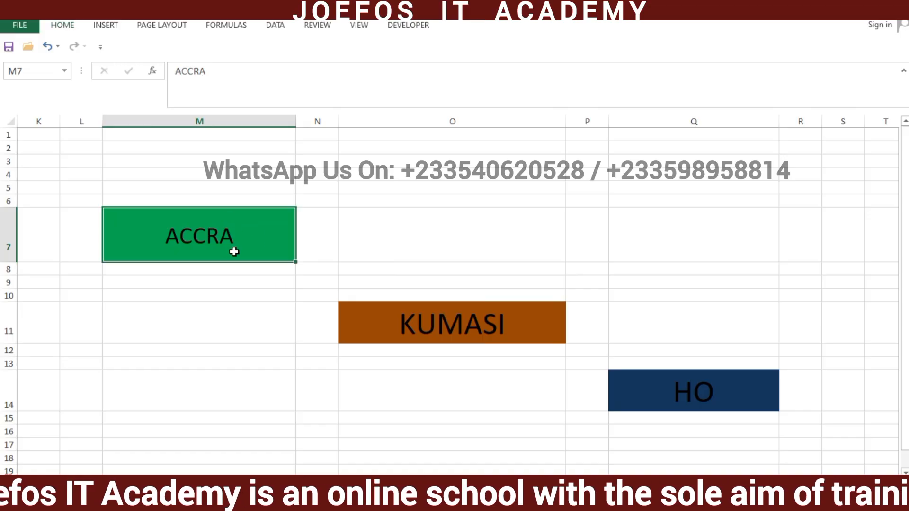
left_click(457, 333)
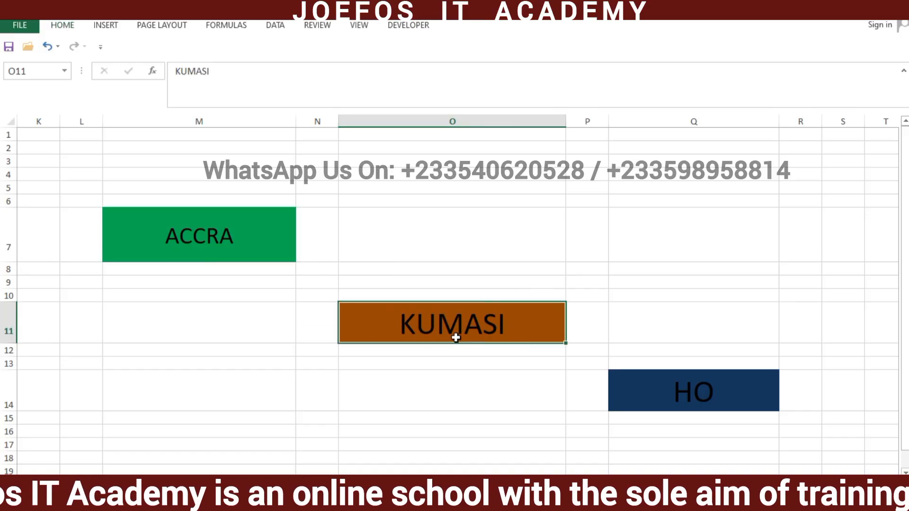
left_click(645, 380)
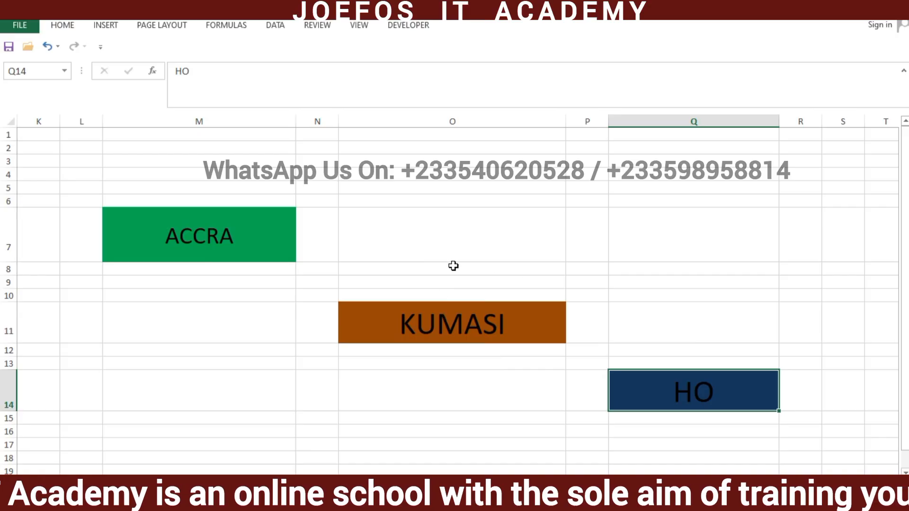
left_click(210, 249)
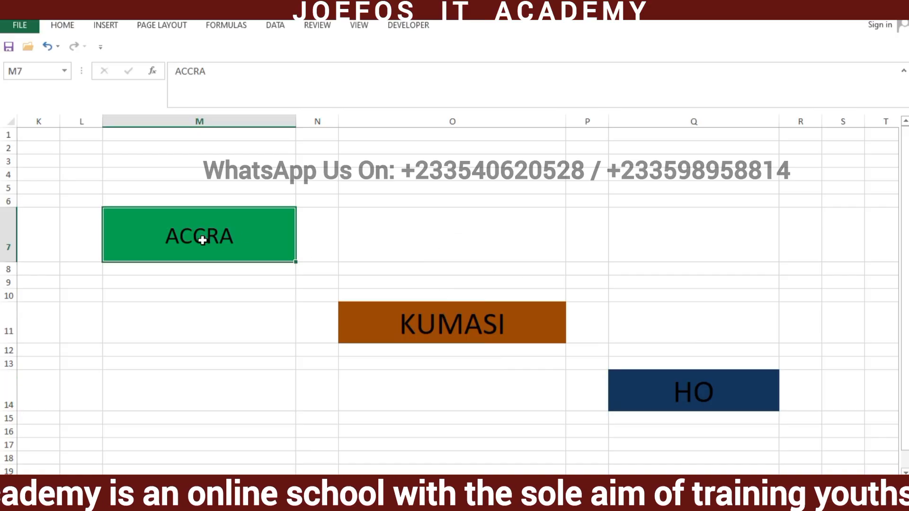
left_click(393, 323)
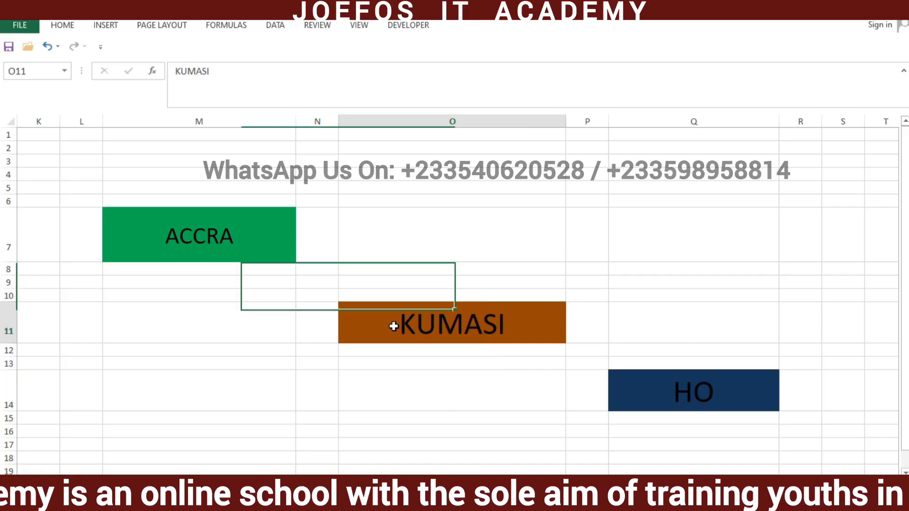
left_click(666, 391)
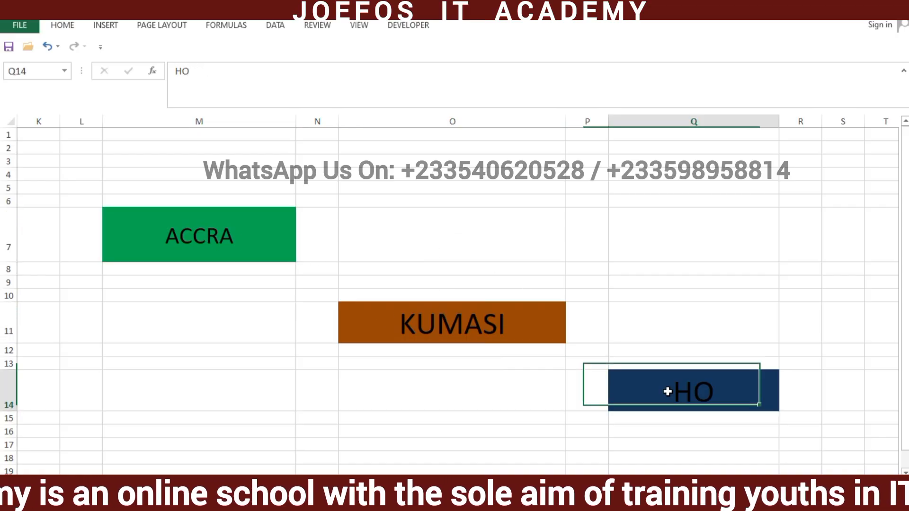
left_click(273, 248)
left_click(393, 320)
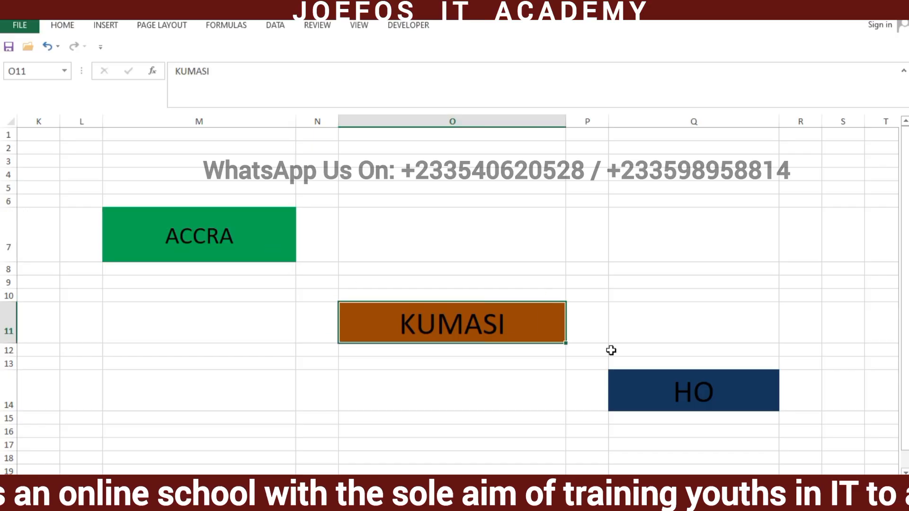
left_click(684, 391)
left_click(247, 224)
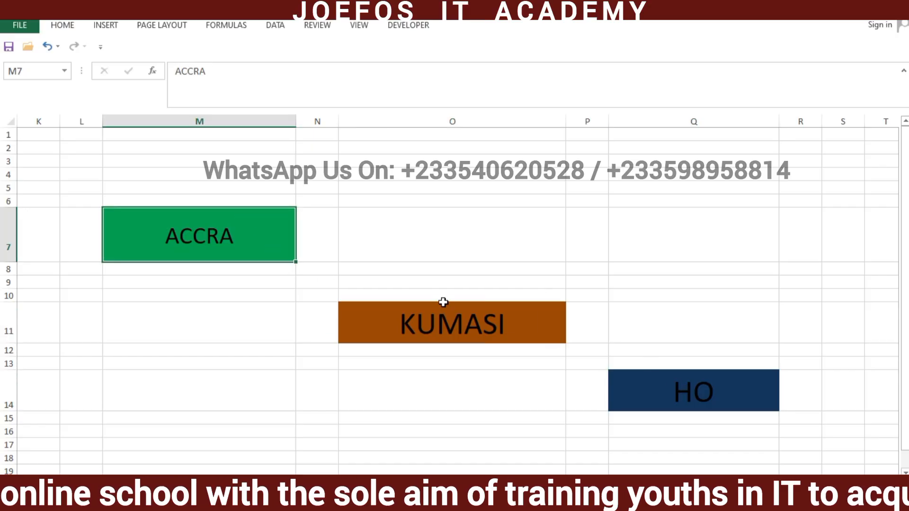
left_click(448, 325)
left_click(661, 386)
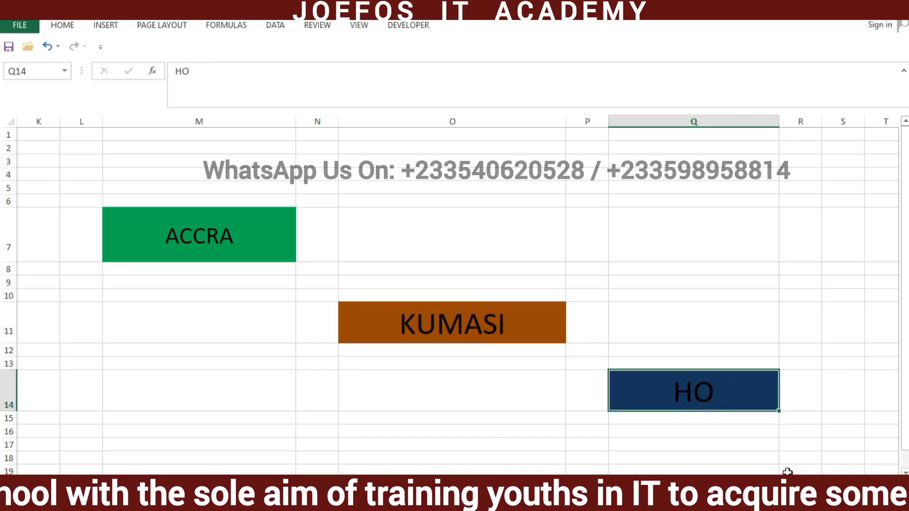
scroll(282, 288, "left", 5)
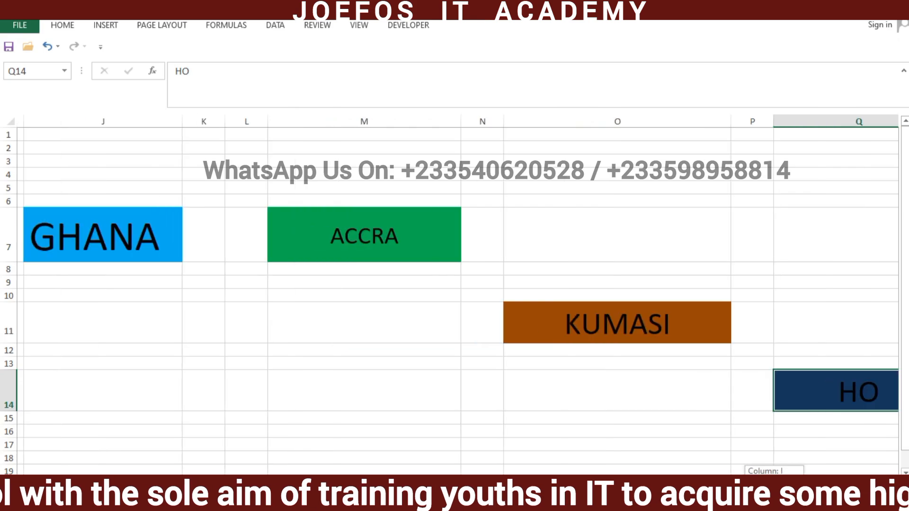
left_click(274, 238)
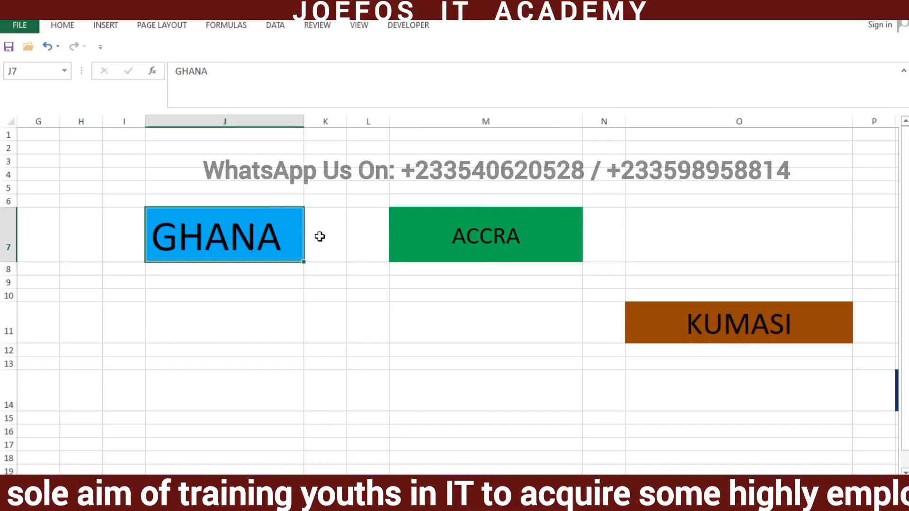
left_click(443, 237)
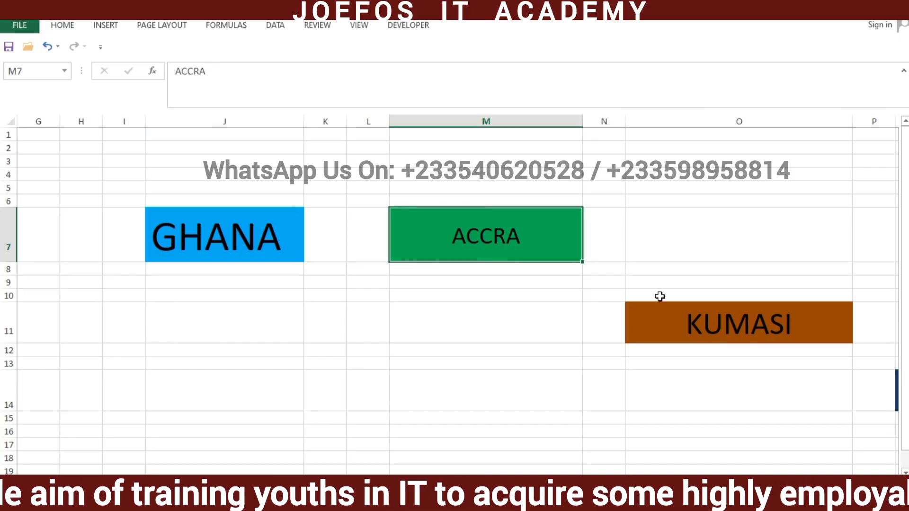
left_click(684, 312)
Step: Format the GHANA text in cell J7 as bold Times New Roman and widen column J to fit it
left_click(293, 234)
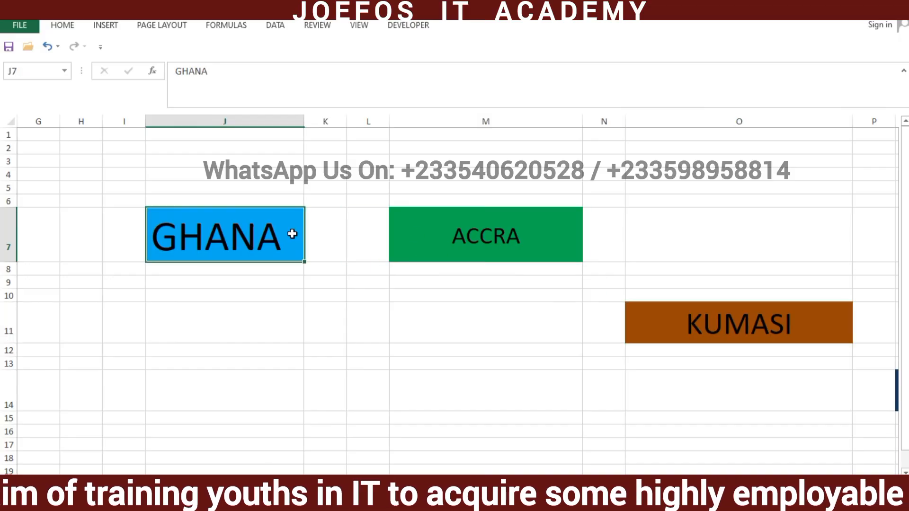
left_click(55, 27)
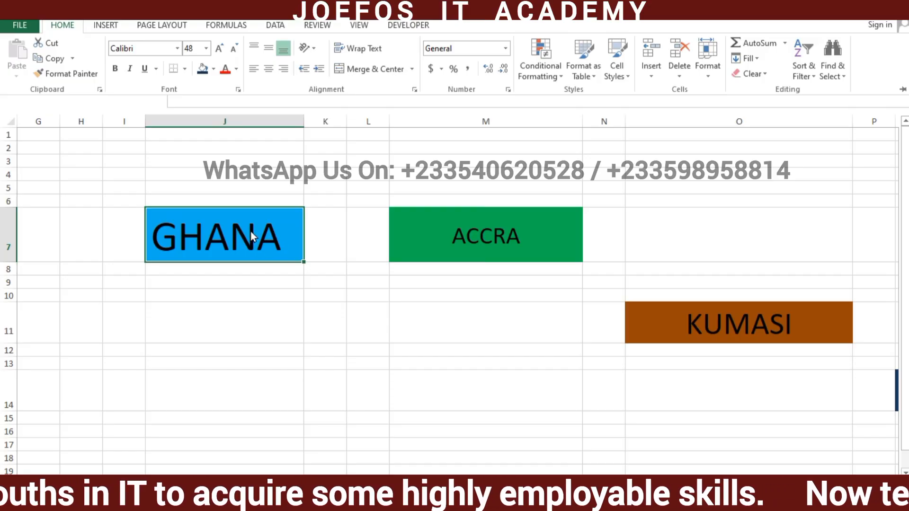
left_click(116, 70)
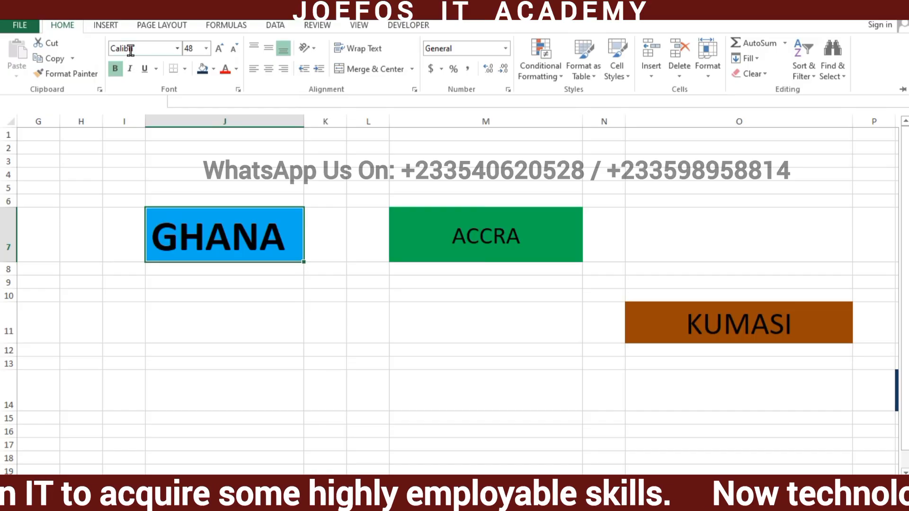
left_click(131, 49)
type("Times New Roma")
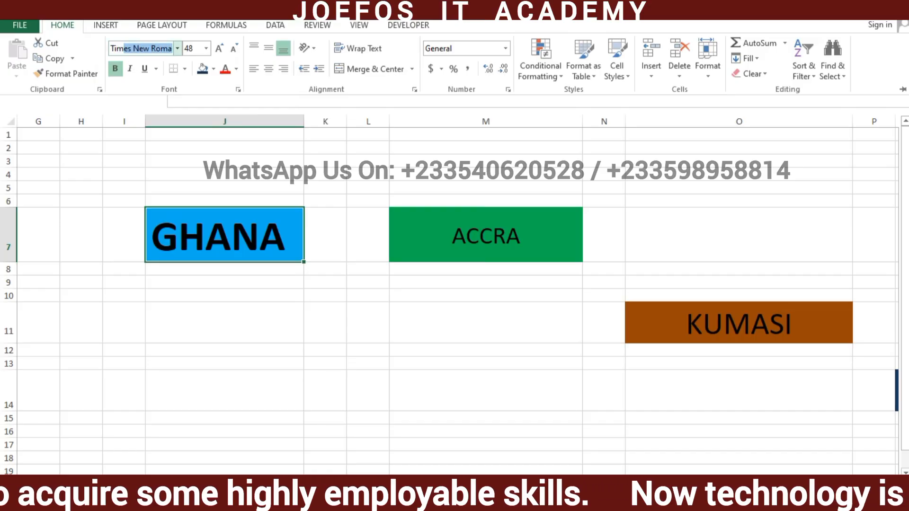
key("Return")
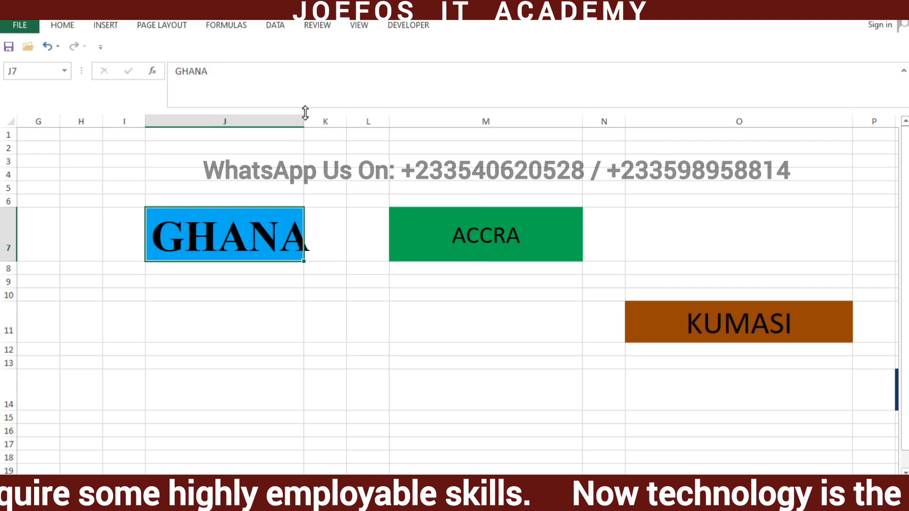
left_click_drag(300, 122, 333, 122)
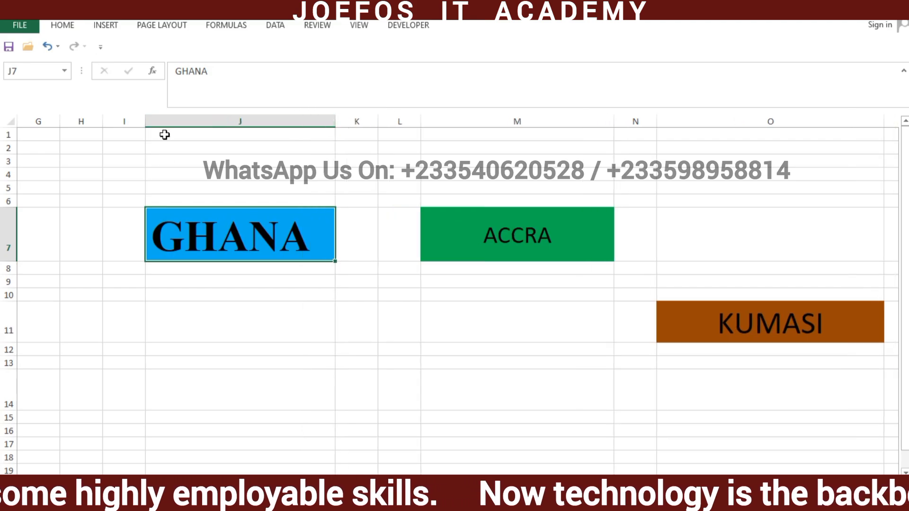
Step: Set the font colour of the GHANA cell J7 to white
left_click(64, 25)
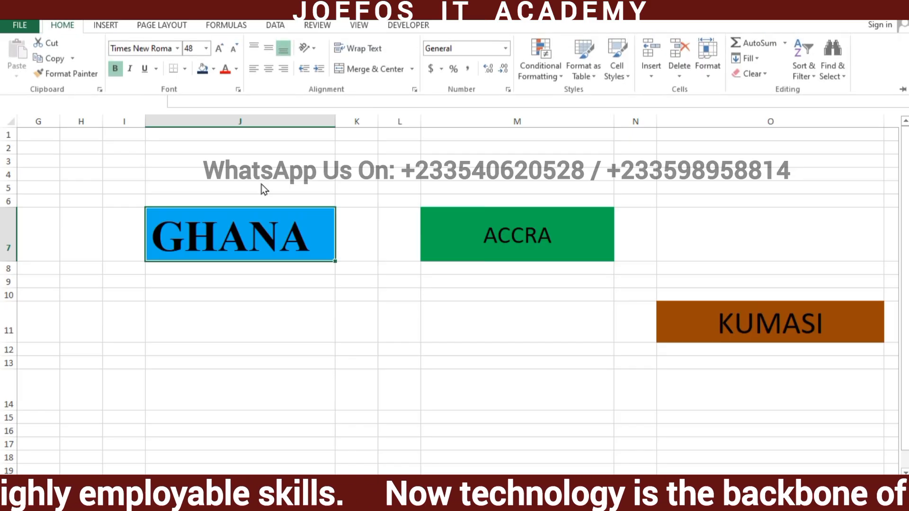
left_click(473, 220)
left_click(473, 225)
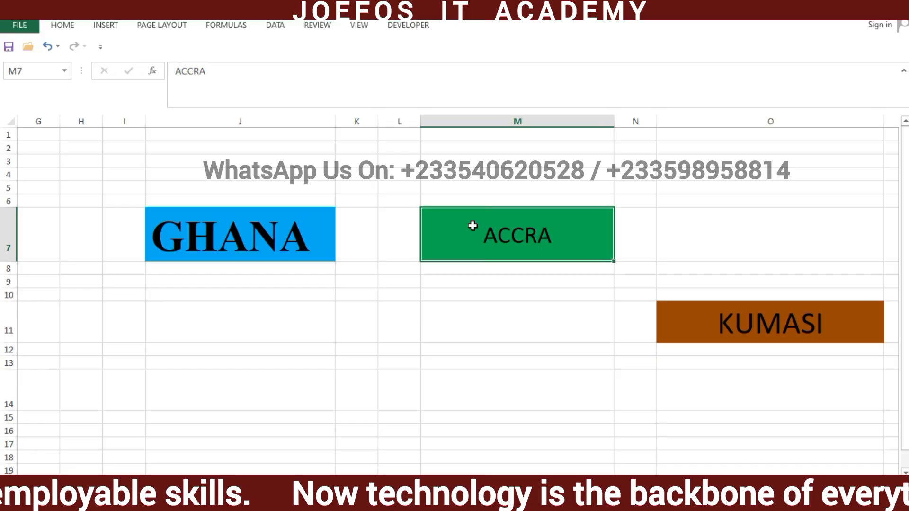
left_click(230, 221)
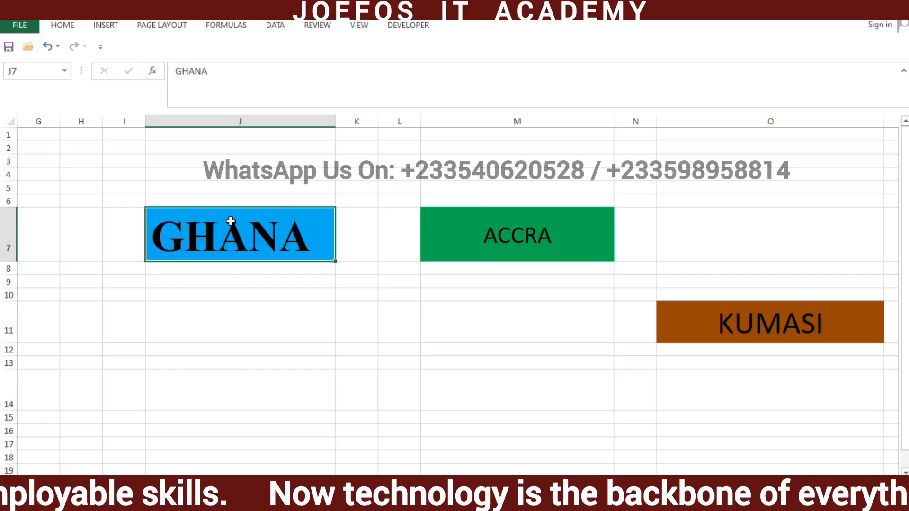
left_click(63, 30)
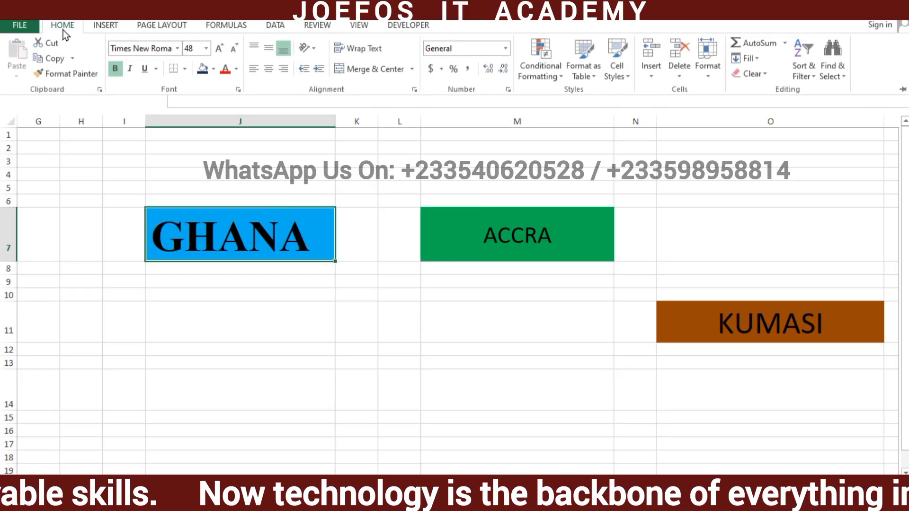
left_click(236, 69)
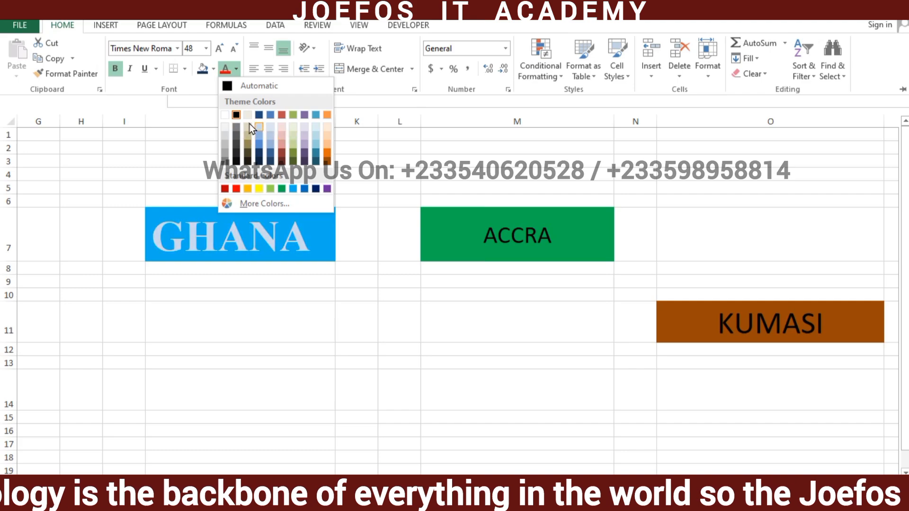
left_click(225, 115)
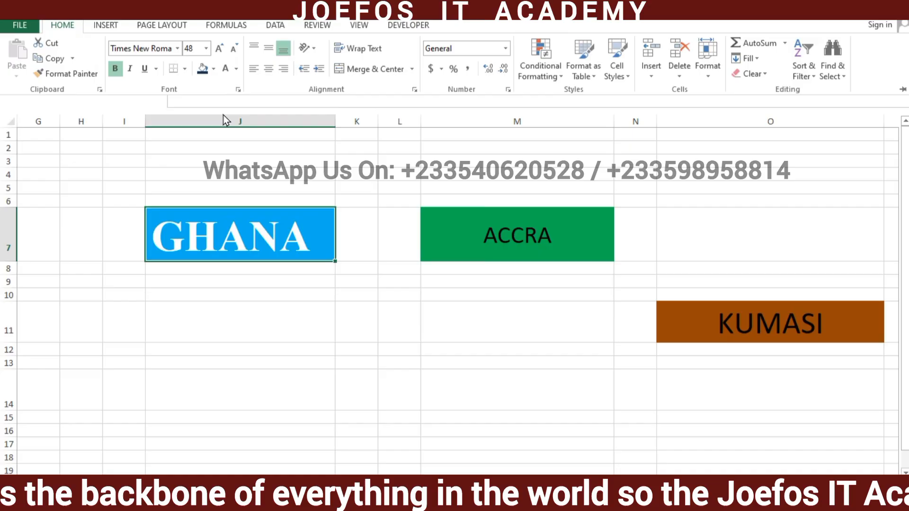
key("ctrl+F1")
left_click(294, 281)
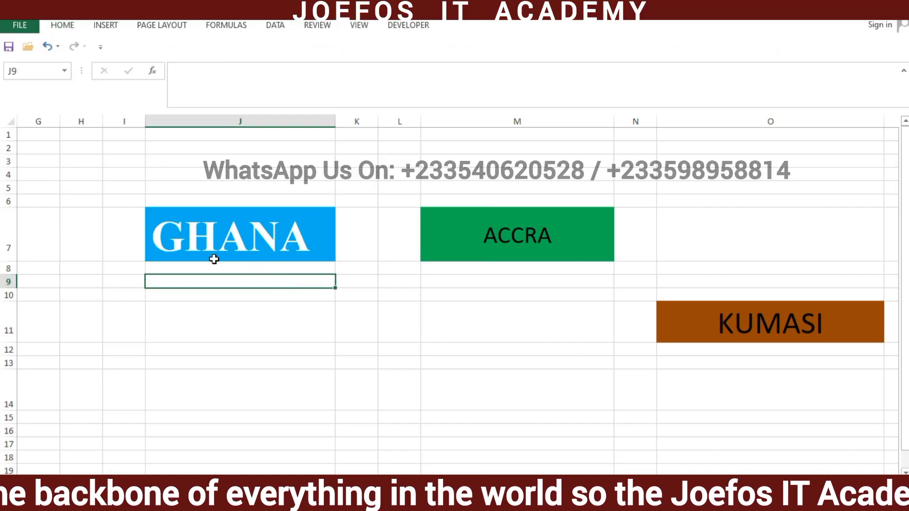
left_click(273, 239)
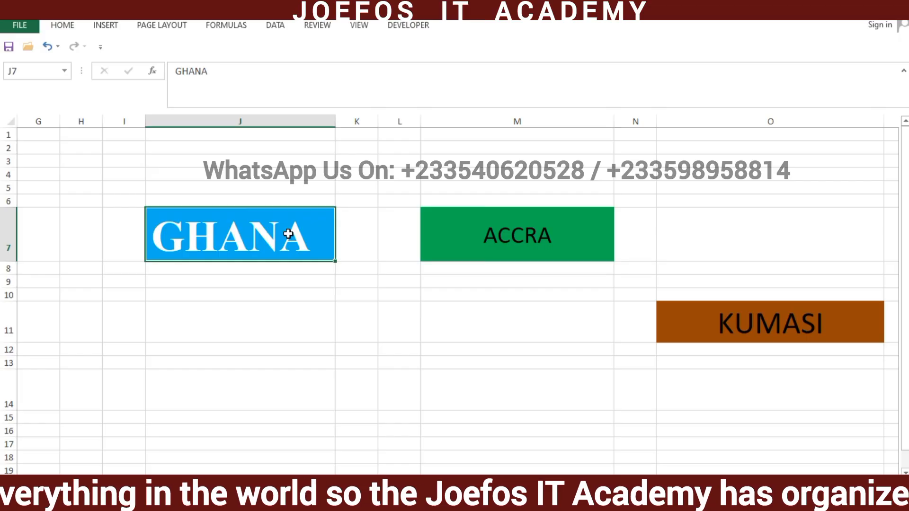
Step: Format the ACCRA text in cell M7 as bold Times New Roman
left_click(483, 218)
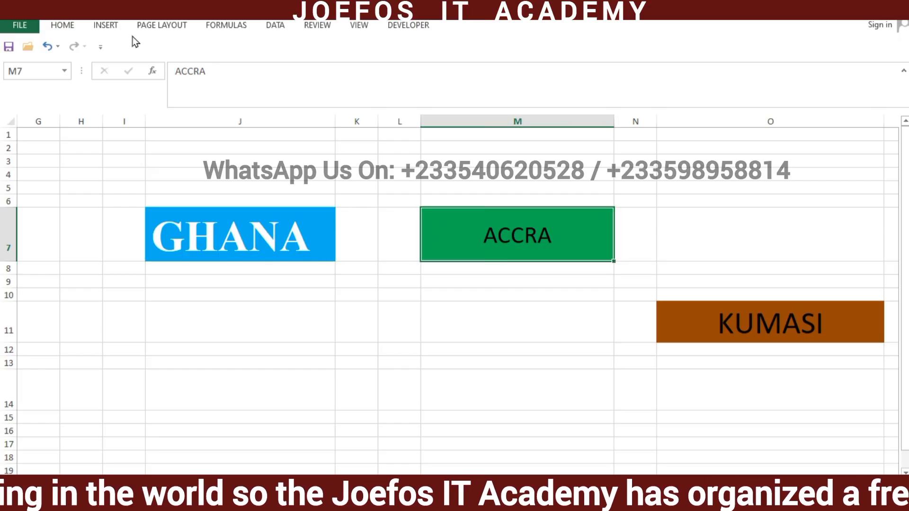
left_click(70, 26)
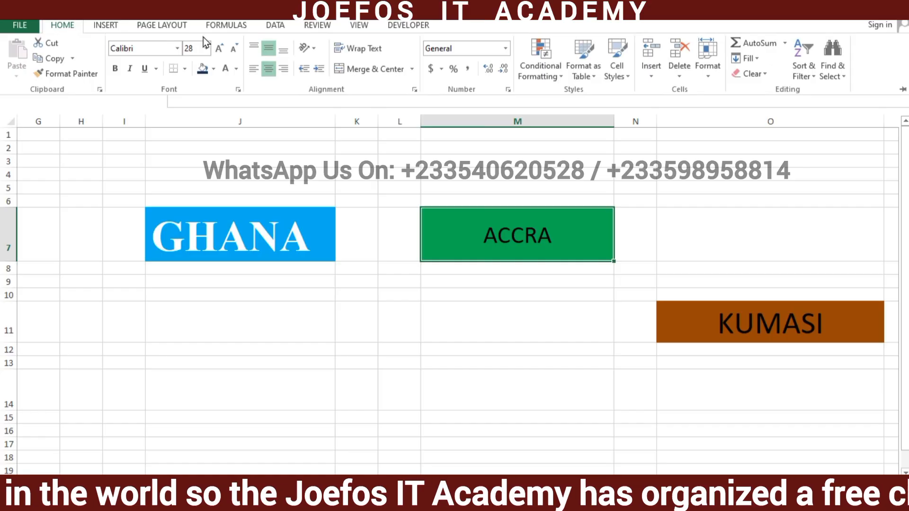
left_click(237, 69)
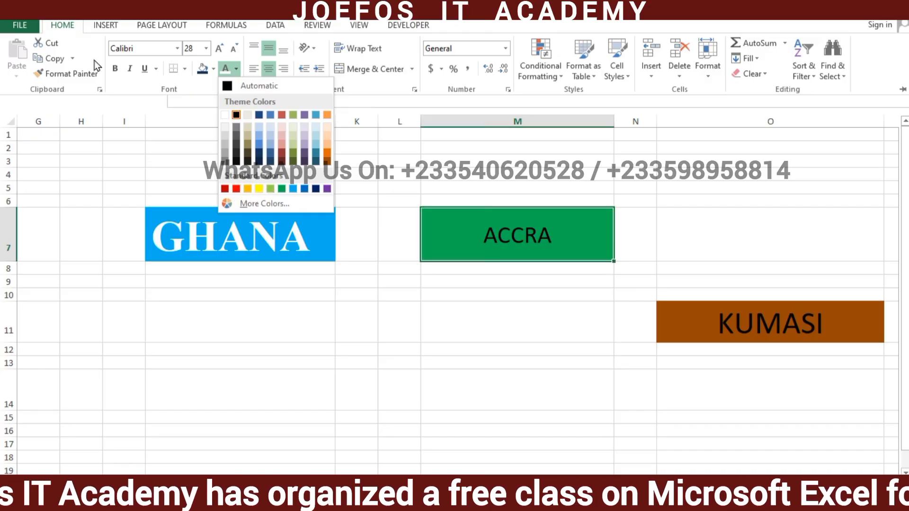
left_click(113, 70)
left_click(114, 70)
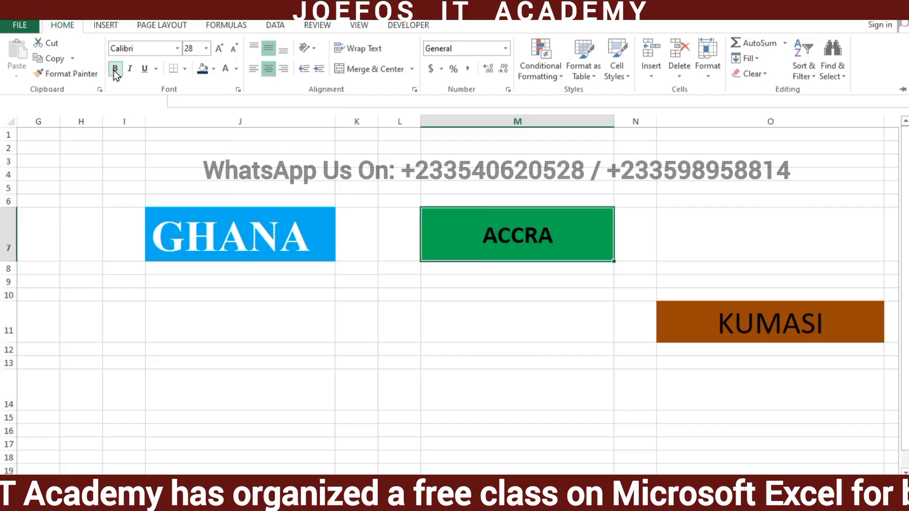
left_click(132, 47)
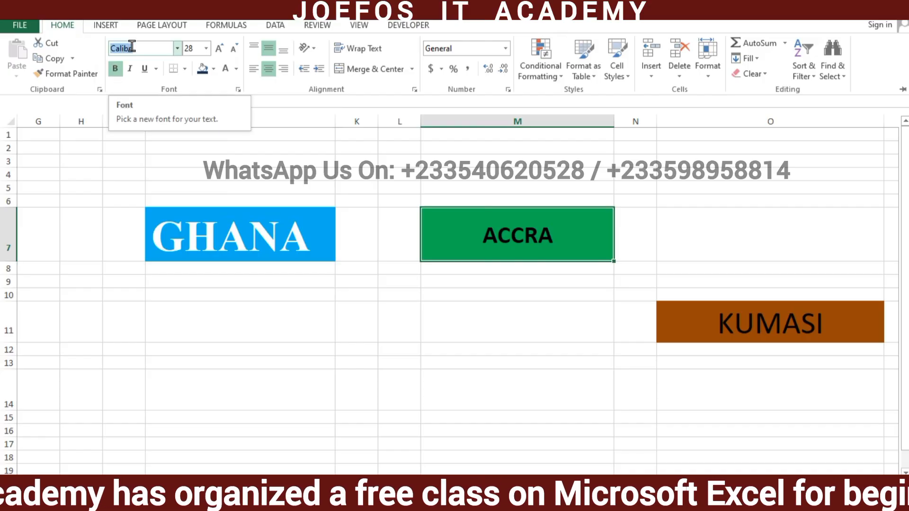
type("Times New Roma")
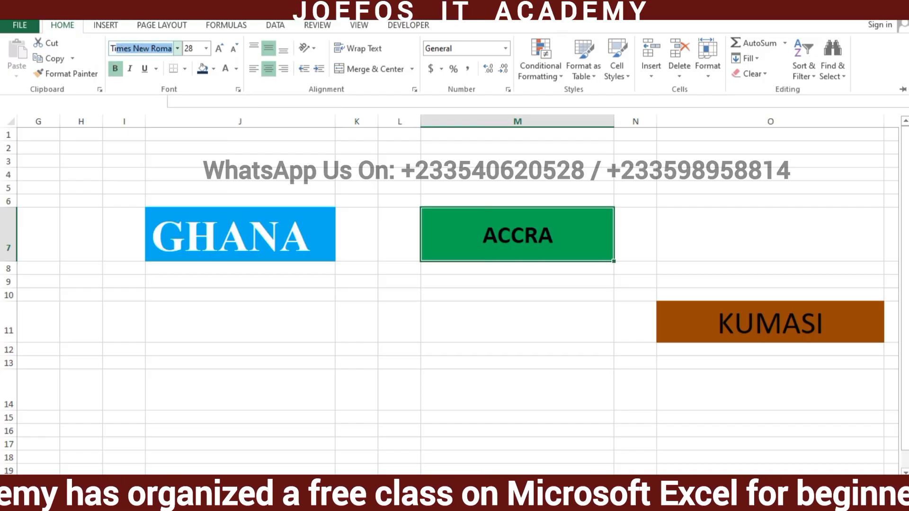
key("Return")
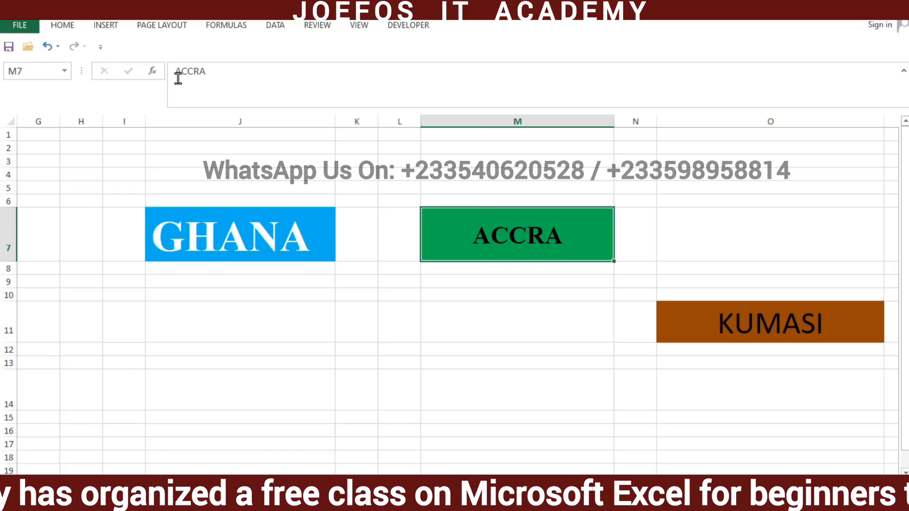
left_click(64, 29)
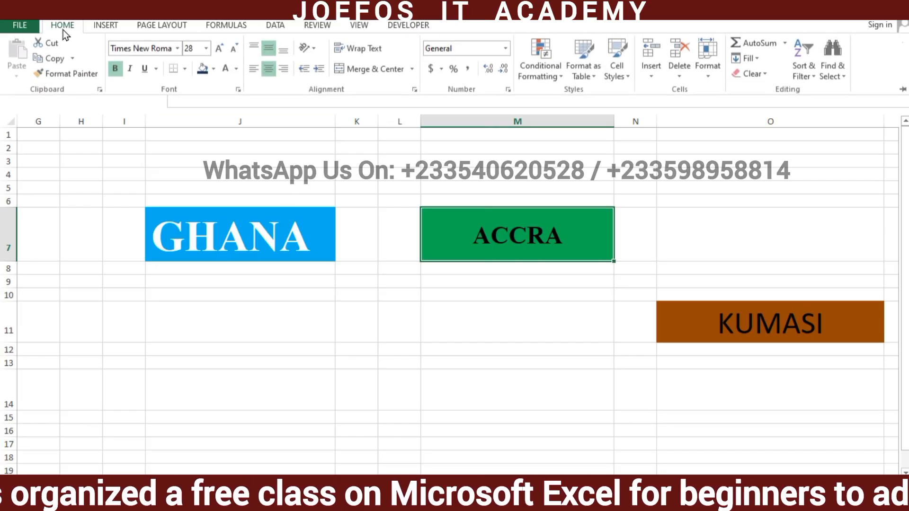
Step: Italicize the ACCRA text in cell M7 and increase its font size to 48
left_click(131, 68)
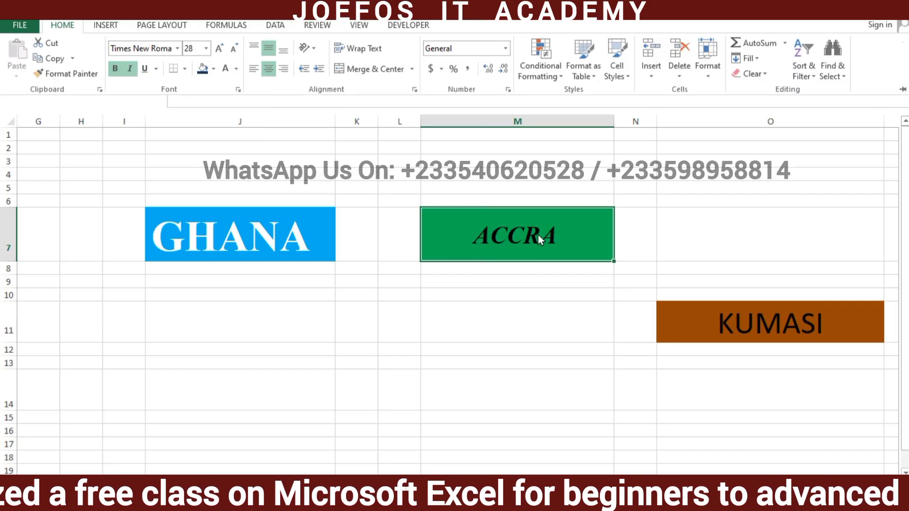
left_click(217, 55)
left_click(217, 55)
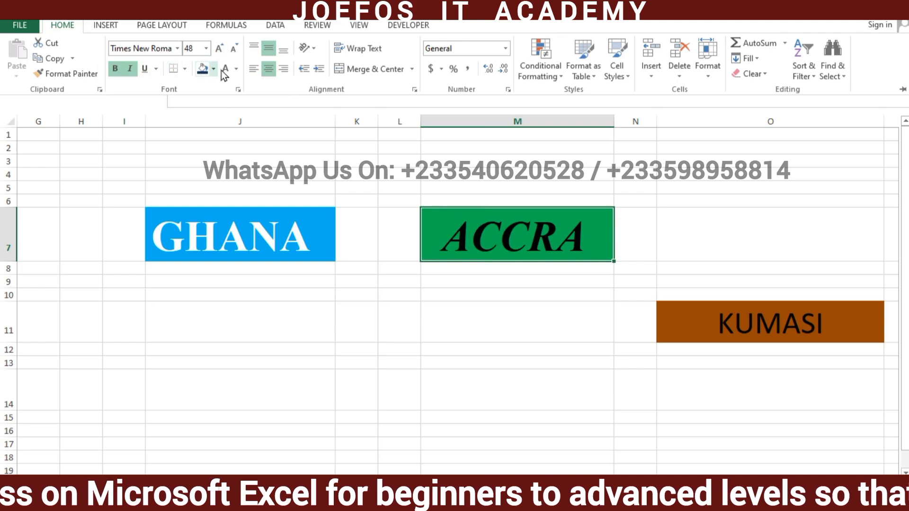
Step: Set the font colour of the ACCRA text in cell M7 to white
left_click(236, 69)
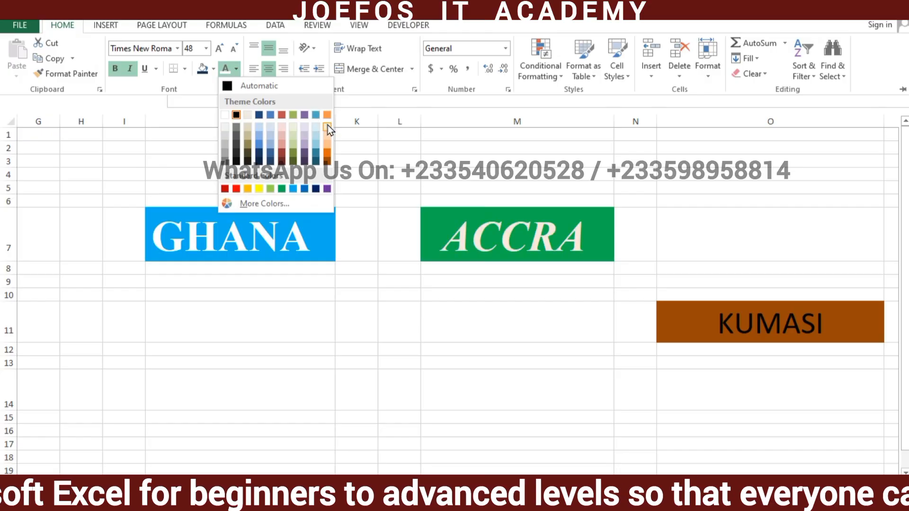
left_click(226, 116)
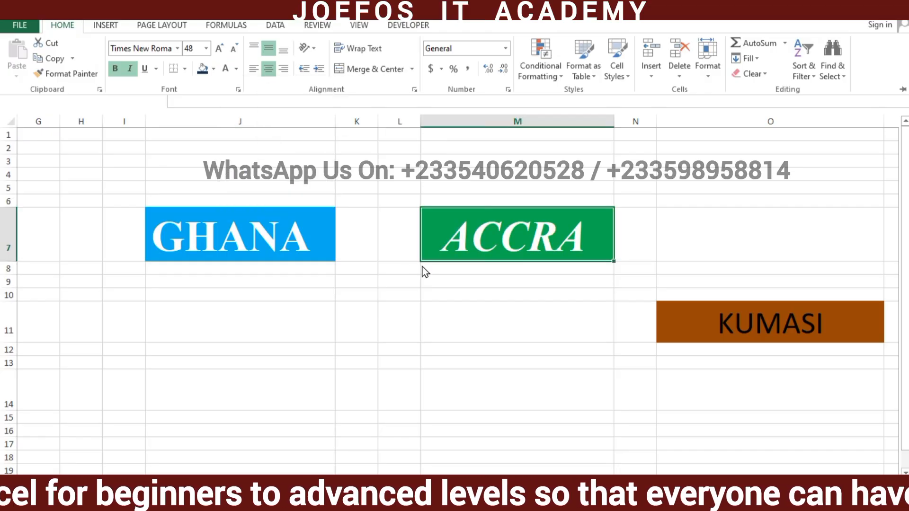
key("ctrl+F1")
left_click(457, 309)
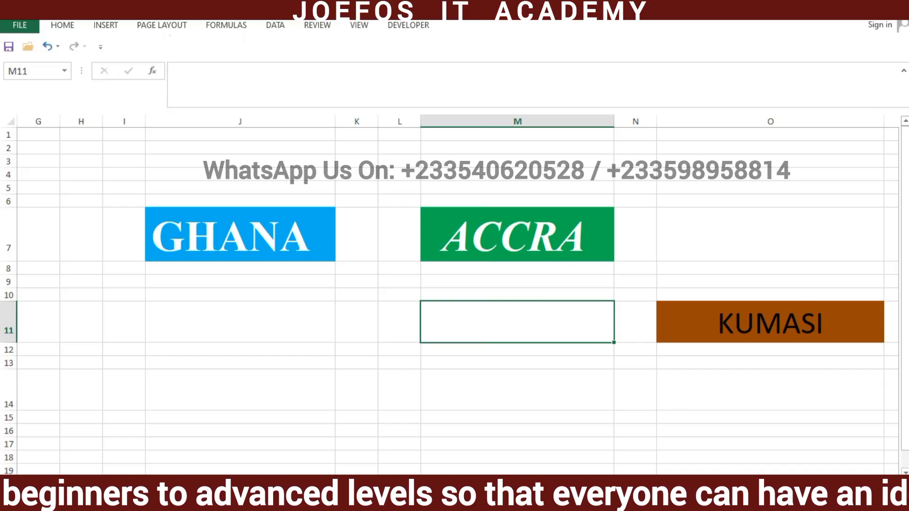
Step: Make the KUMASI text in cell O11 bold and try to set its font to Times New Roman
left_click_drag(740, 481, 765, 481)
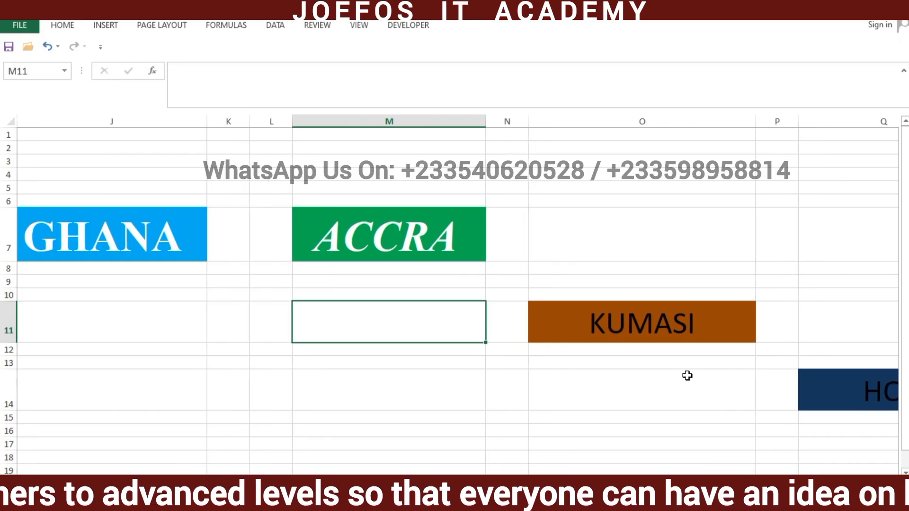
left_click(677, 327)
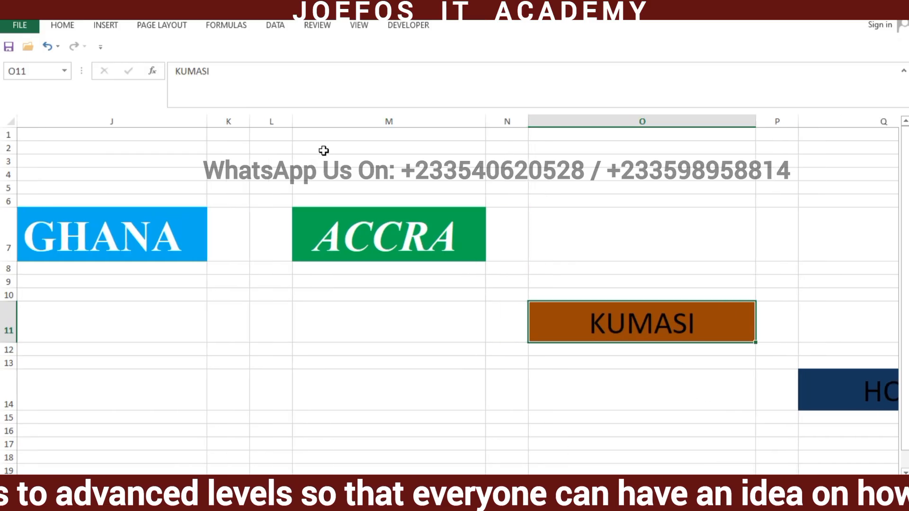
left_click(59, 26)
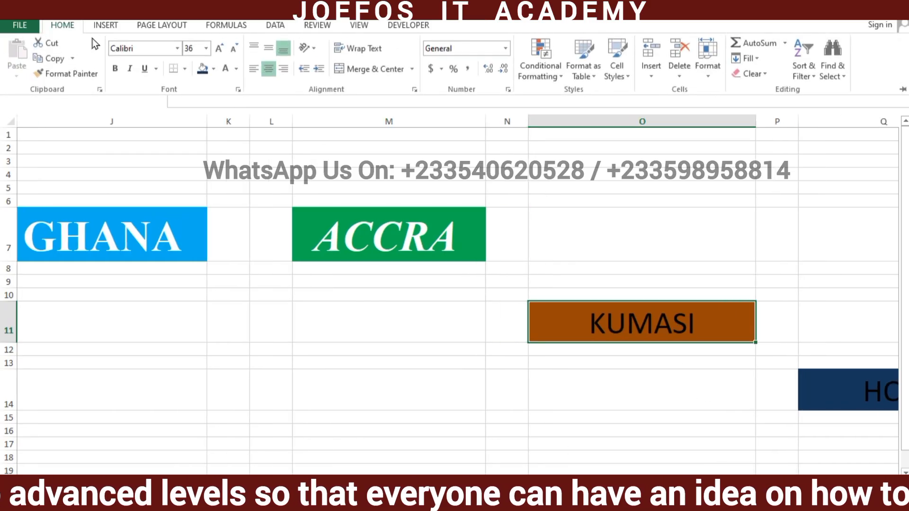
left_click(139, 44)
type("Times New Roma")
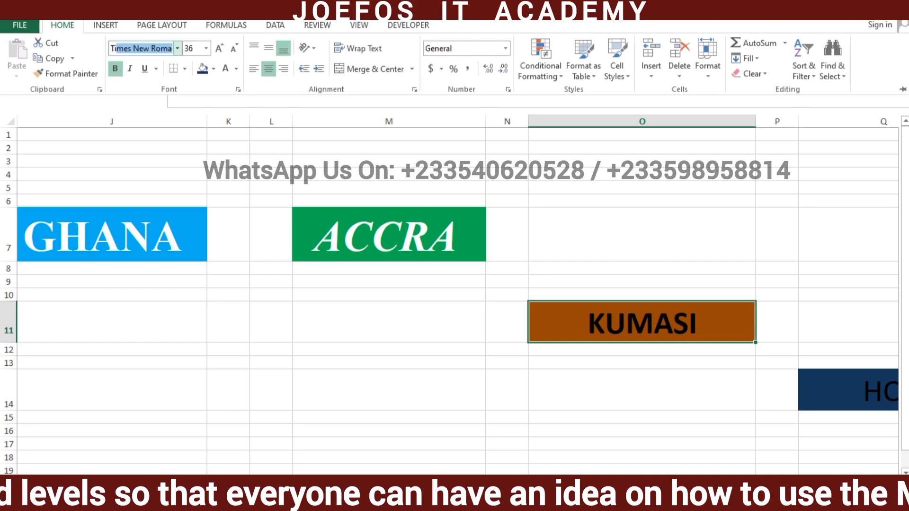
Step: Underline the KUMASI text in cell O11 and give it a white font at size 48
left_click(146, 71)
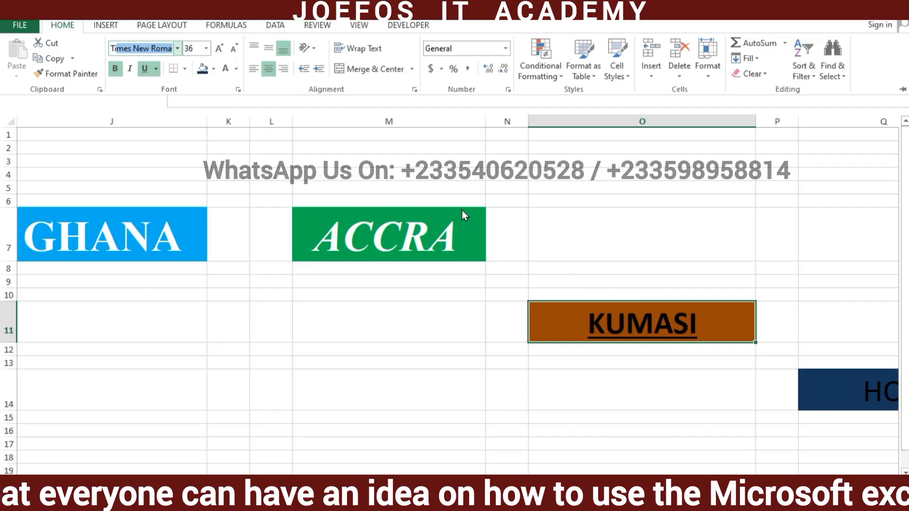
left_click(219, 51)
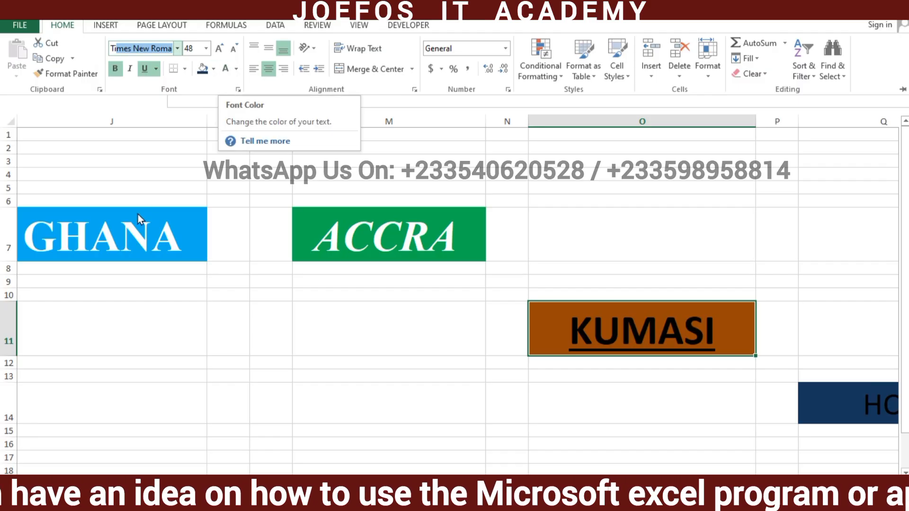
left_click(221, 71)
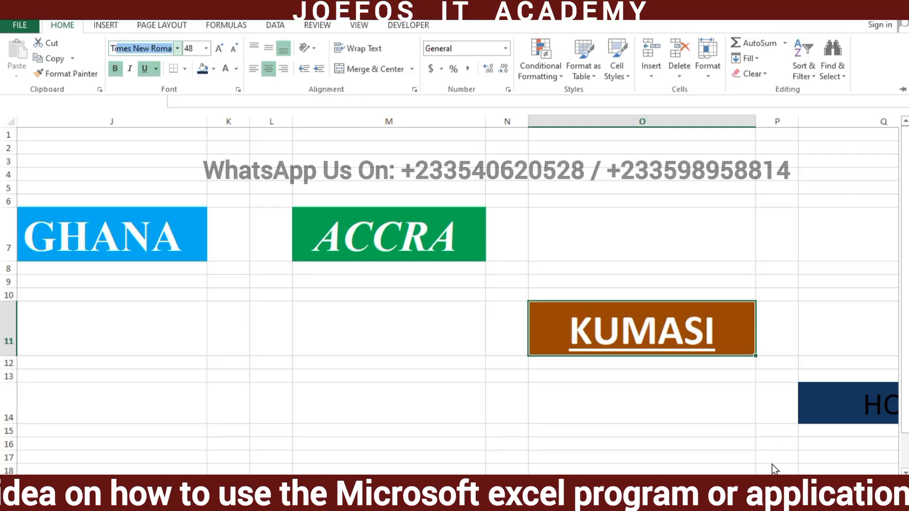
Step: Make the HO text in cell Q14 bold and try to set its font to Times New Roman
left_click_drag(757, 483, 763, 483)
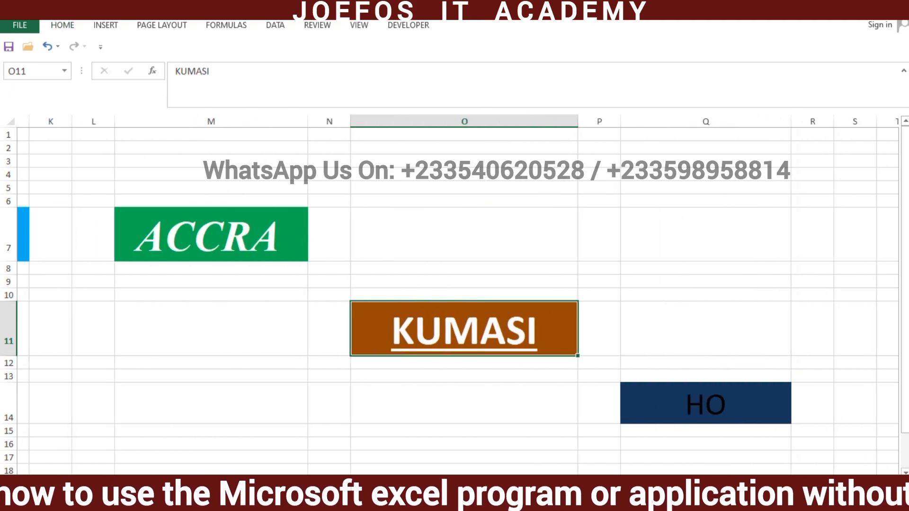
left_click(700, 418)
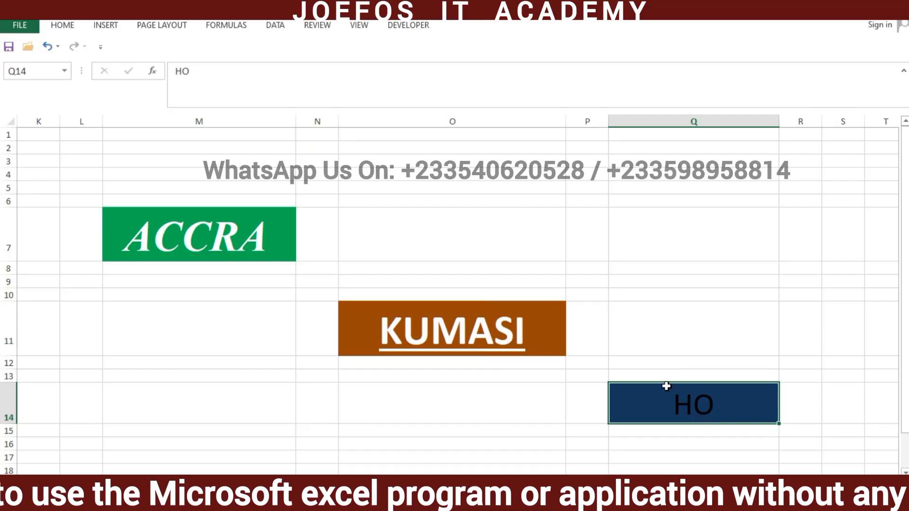
left_click(56, 26)
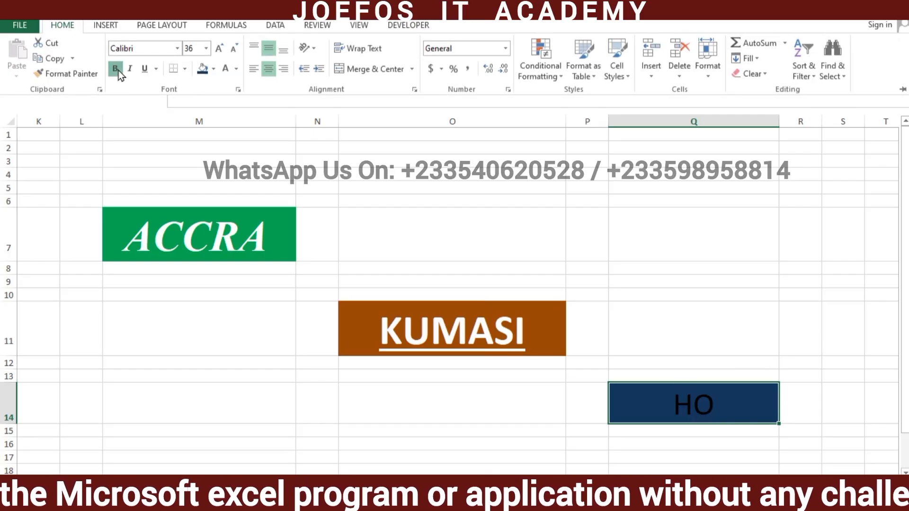
left_click(116, 69)
left_click(141, 46)
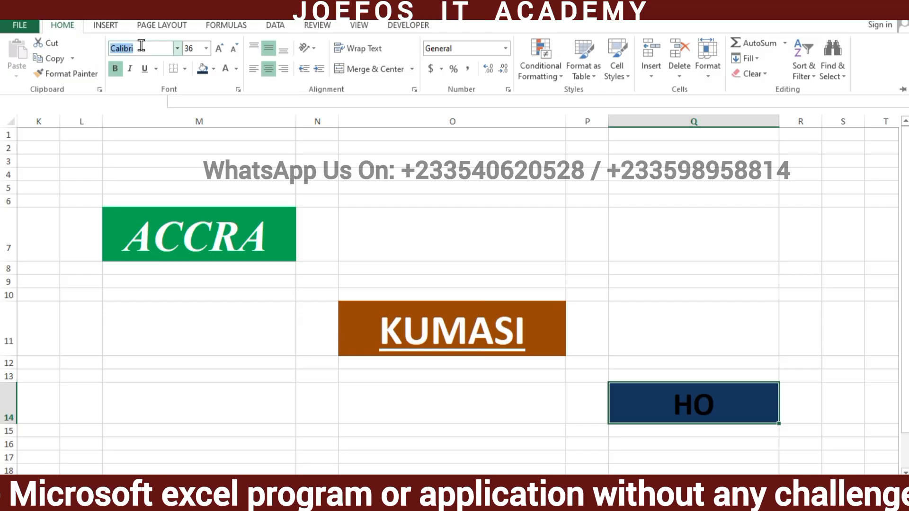
type("Times New Roma")
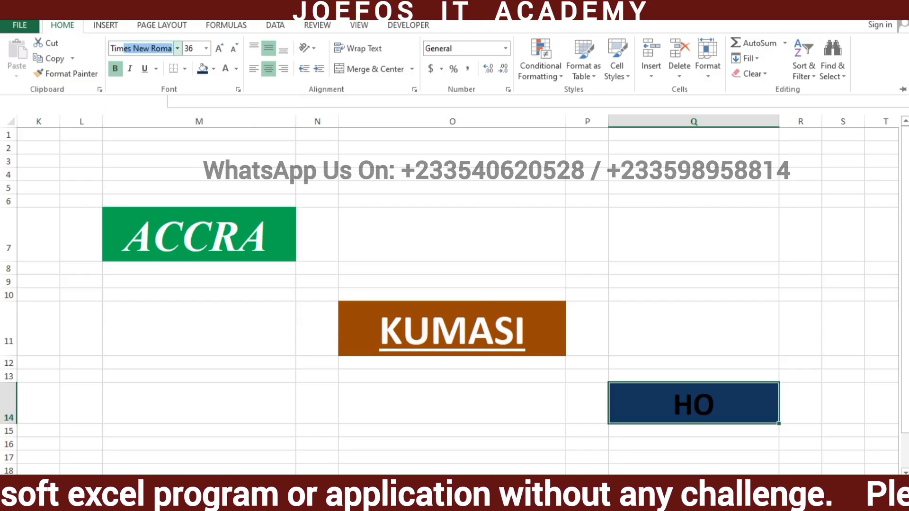
Step: Increase the HO text in cell Q14 to font size 48 and colour it white
left_click(220, 48)
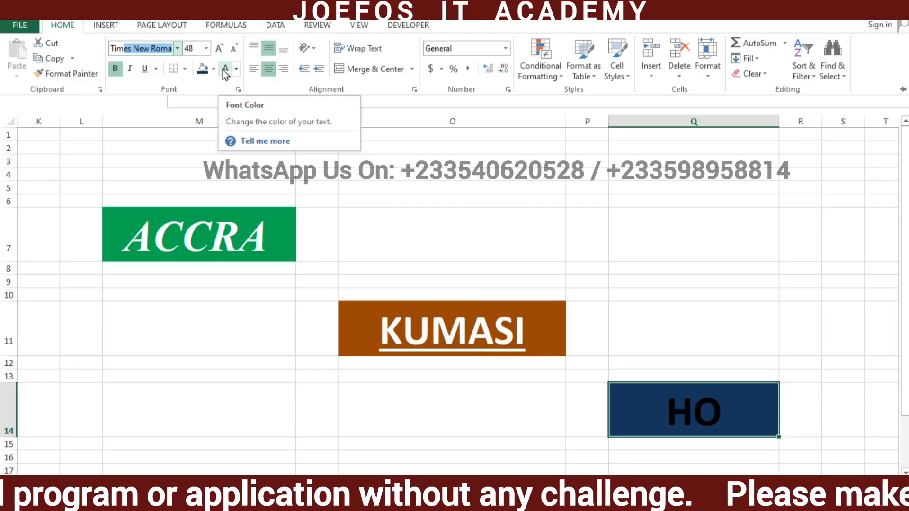
left_click(224, 69)
key("ctrl+F1")
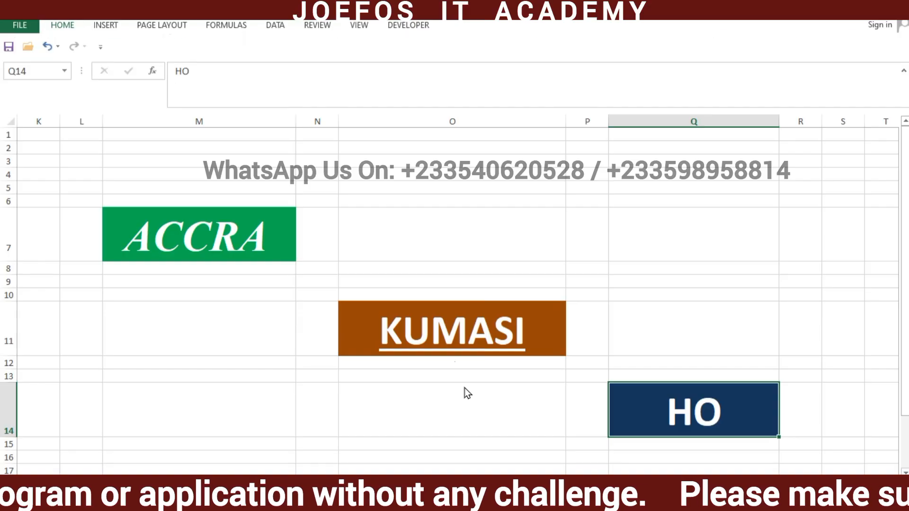
left_click(465, 388)
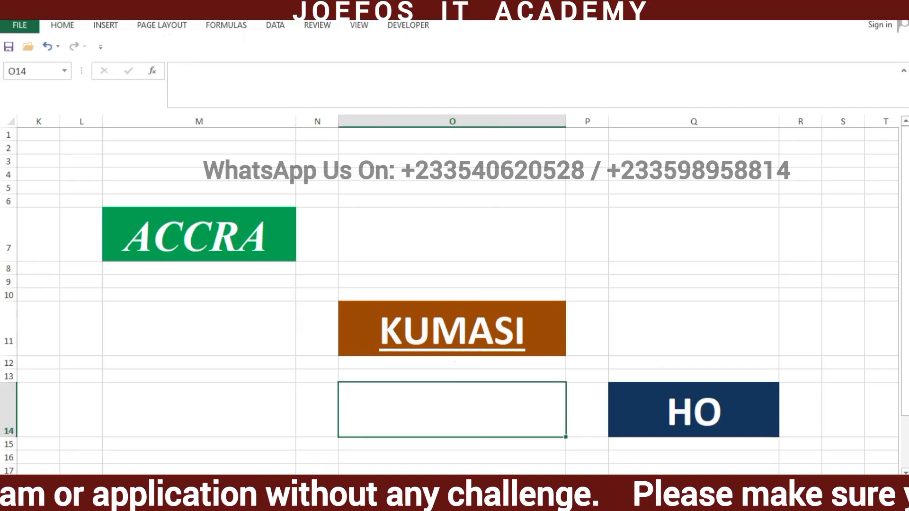
Step: Examine the finished text formatting of the GHANA, ACCRA, KUMASI and HO cells across the sheet
scroll(454, 284, "left", 7)
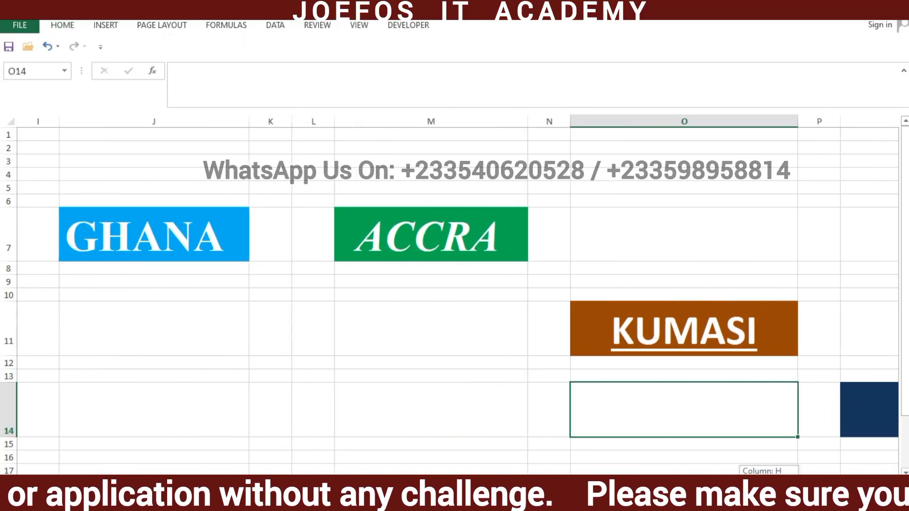
scroll(455, 284, "right", 4)
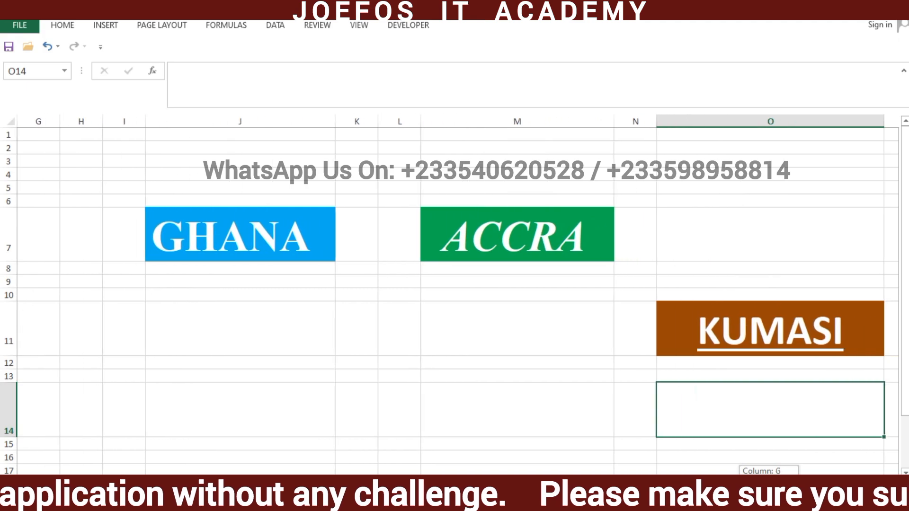
scroll(455, 284, "right", 3)
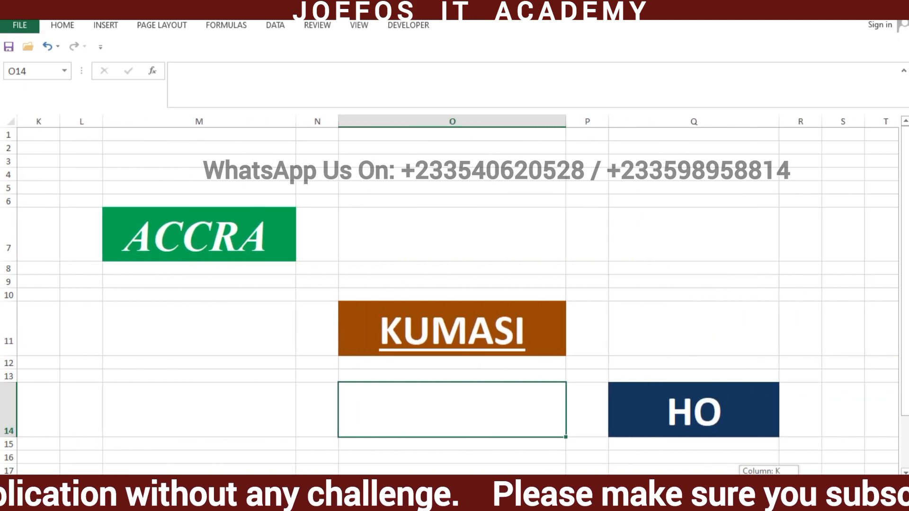
scroll(454, 284, "left", 5)
scroll(454, 284, "right", 3)
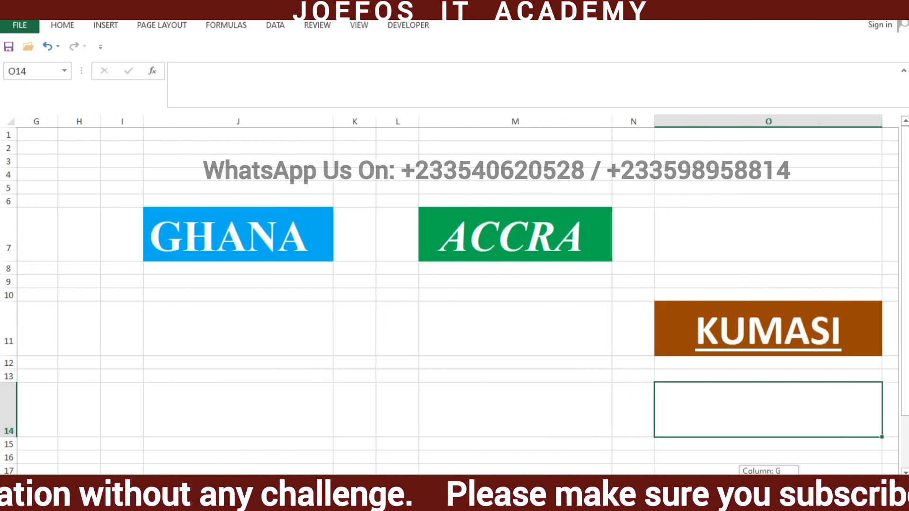
scroll(455, 284, "right", 1)
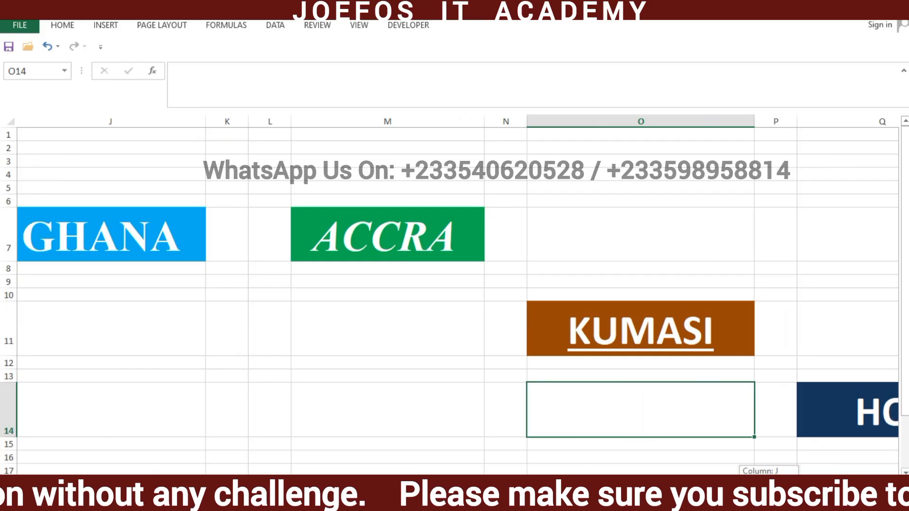
scroll(455, 284, "right", 1)
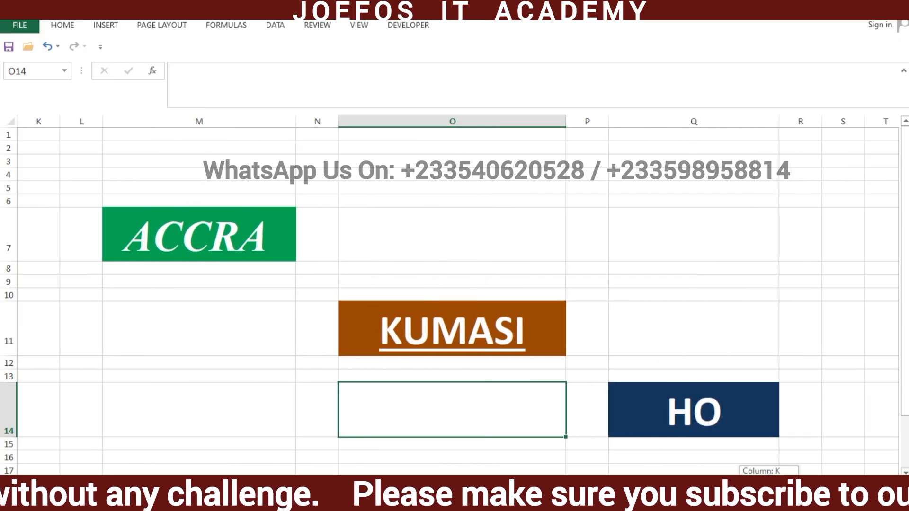
mouse_move(776, 482)
left_mouse_down()
mouse_move(734, 482)
mouse_move(760, 481)
left_mouse_up()
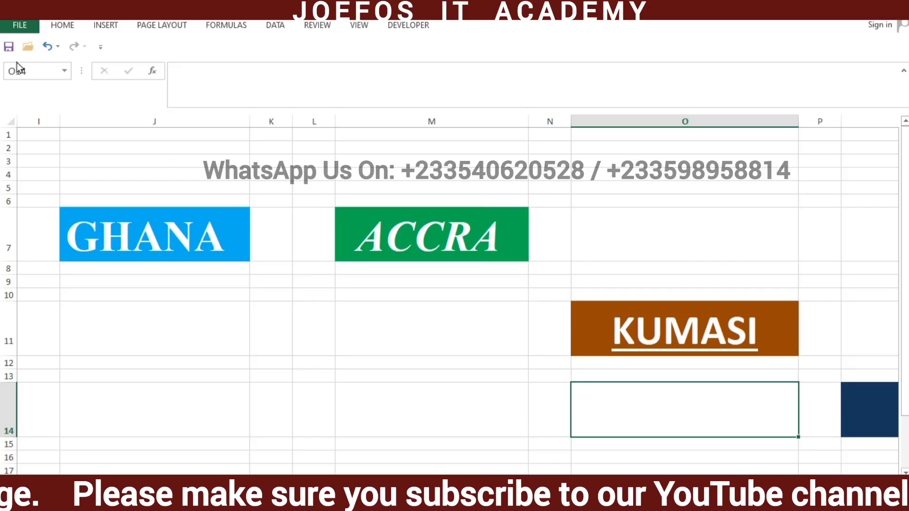
Step: Save the workbook with the formatted cells
left_click(9, 49)
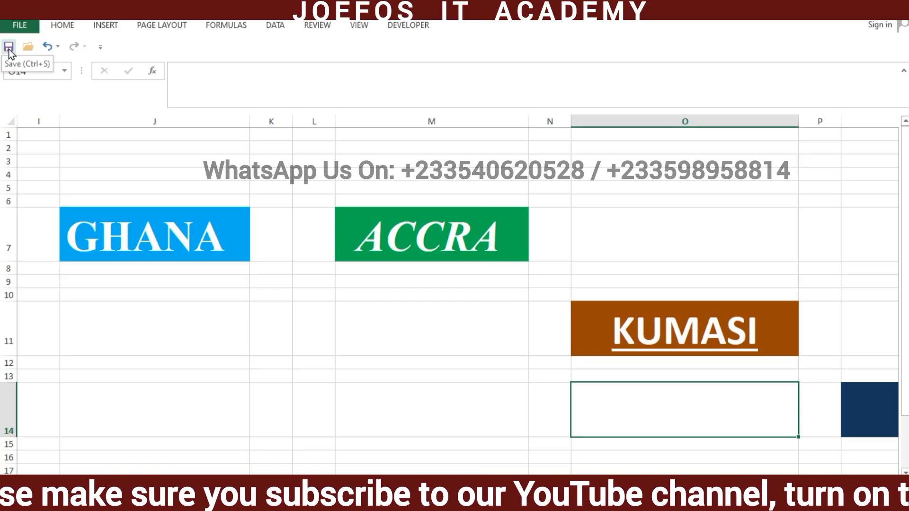
left_click(11, 50)
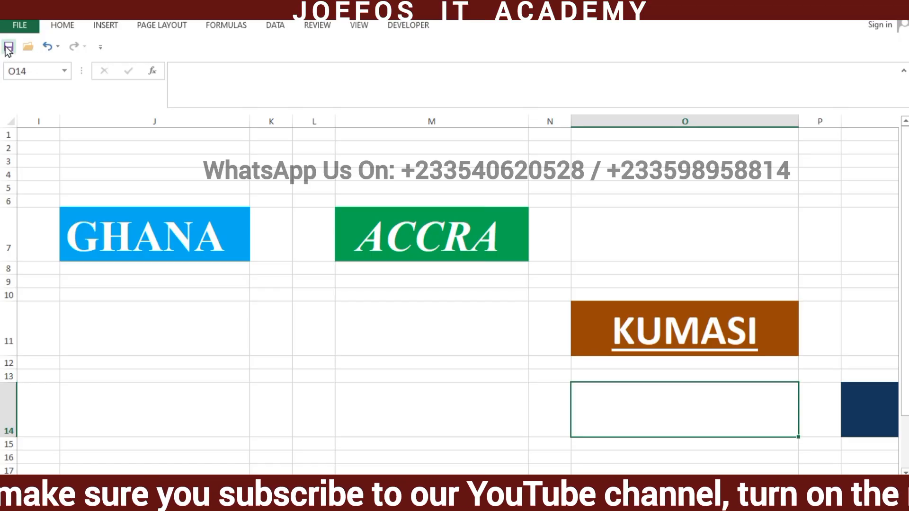
left_click(7, 48)
left_click(8, 50)
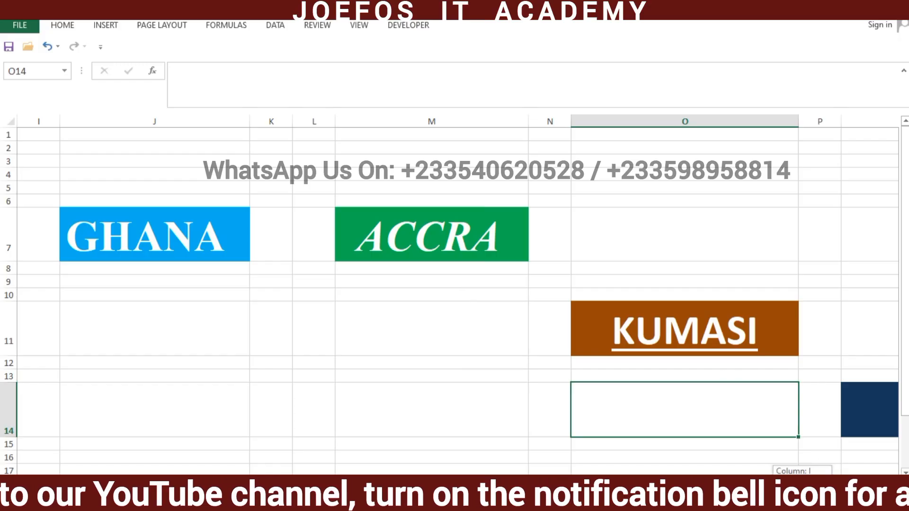
mouse_move(791, 484)
left_mouse_down()
mouse_move(807, 484)
mouse_move(783, 484)
left_mouse_up()
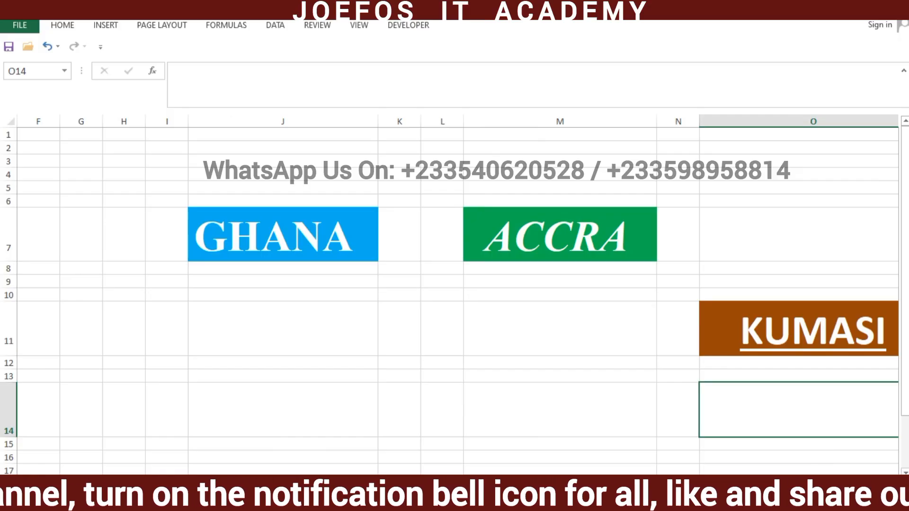
left_click_drag(770, 484, 810, 484)
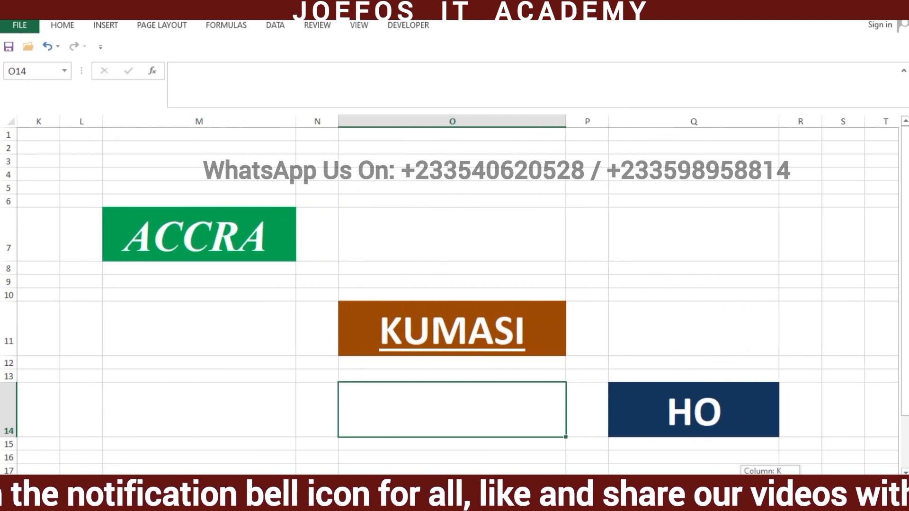
left_click_drag(906, 404, 905, 447)
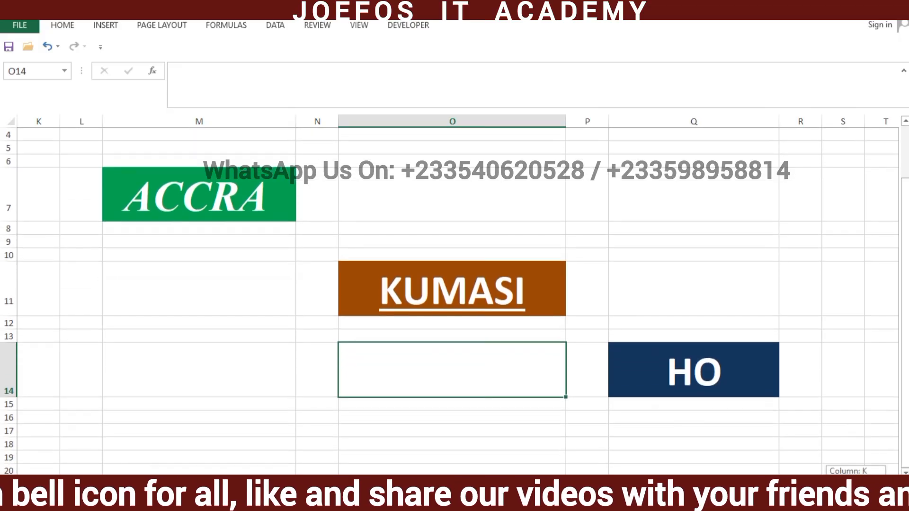
mouse_move(827, 482)
left_mouse_down()
mouse_move(715, 482)
mouse_move(826, 482)
left_mouse_up()
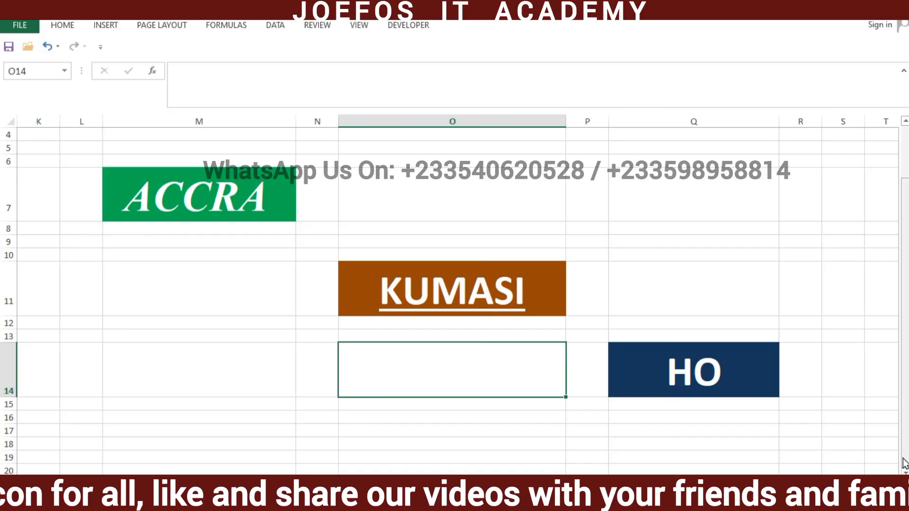
left_click_drag(906, 460, 908, 373)
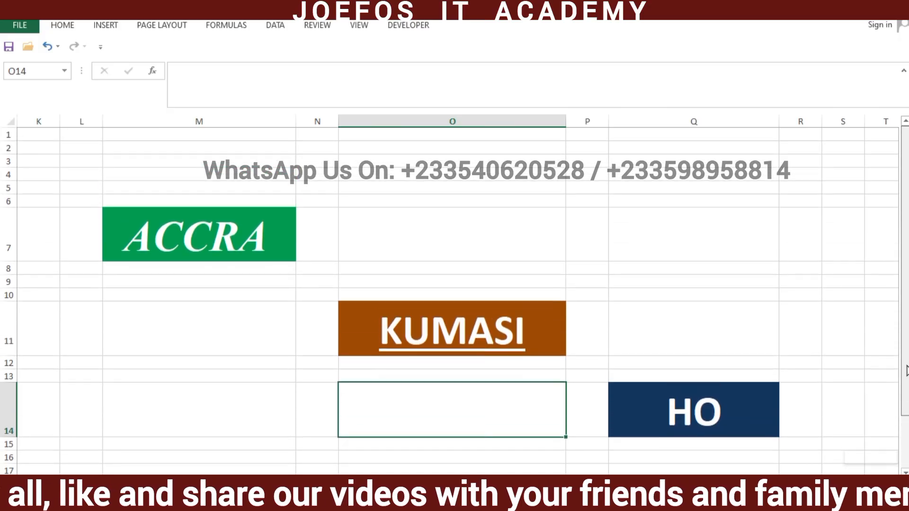